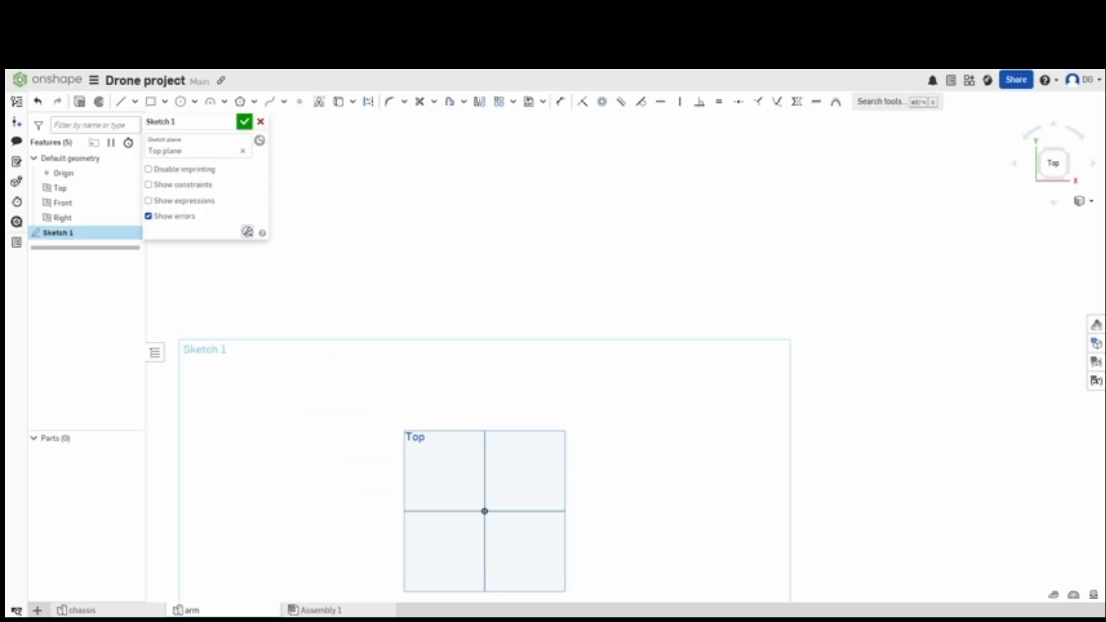
Draw a center-point rectangle about 11.6 cm wide and 8.5 cm high, centred on the origin in the Top plane sketch.
left_click(1053, 163)
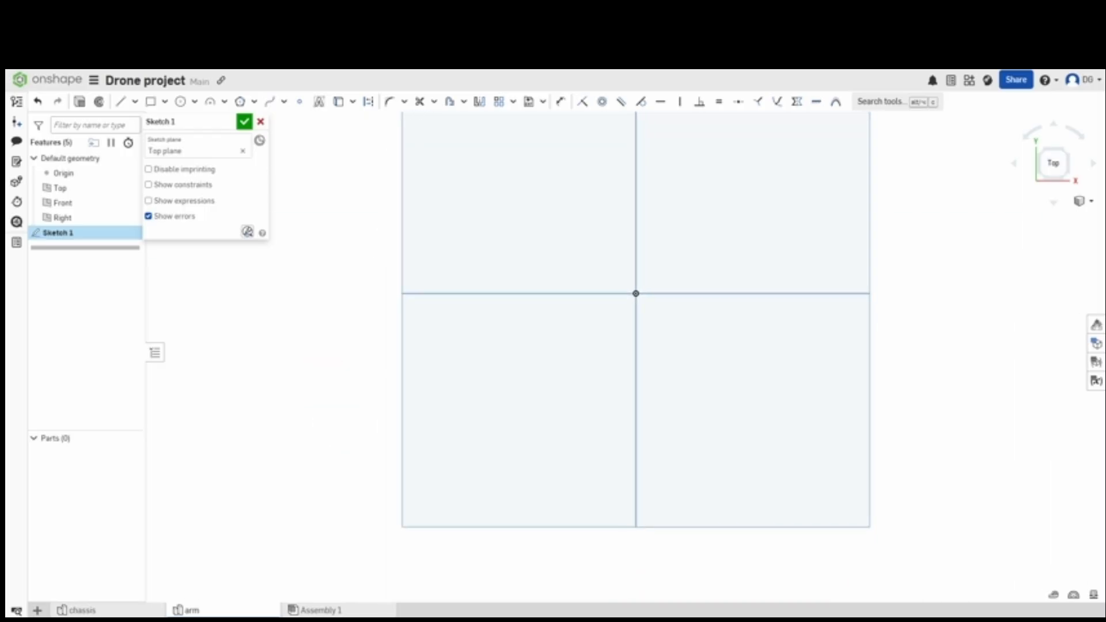
left_click(164, 102)
left_click(178, 143)
middle_click_drag(636, 293, 686, 358)
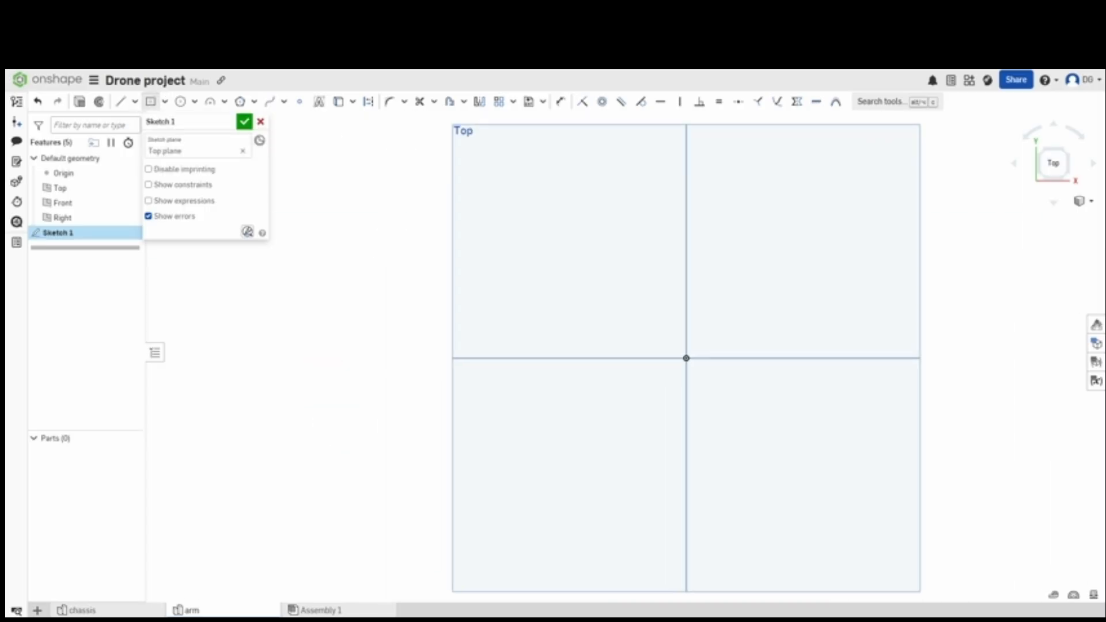
left_click(686, 358)
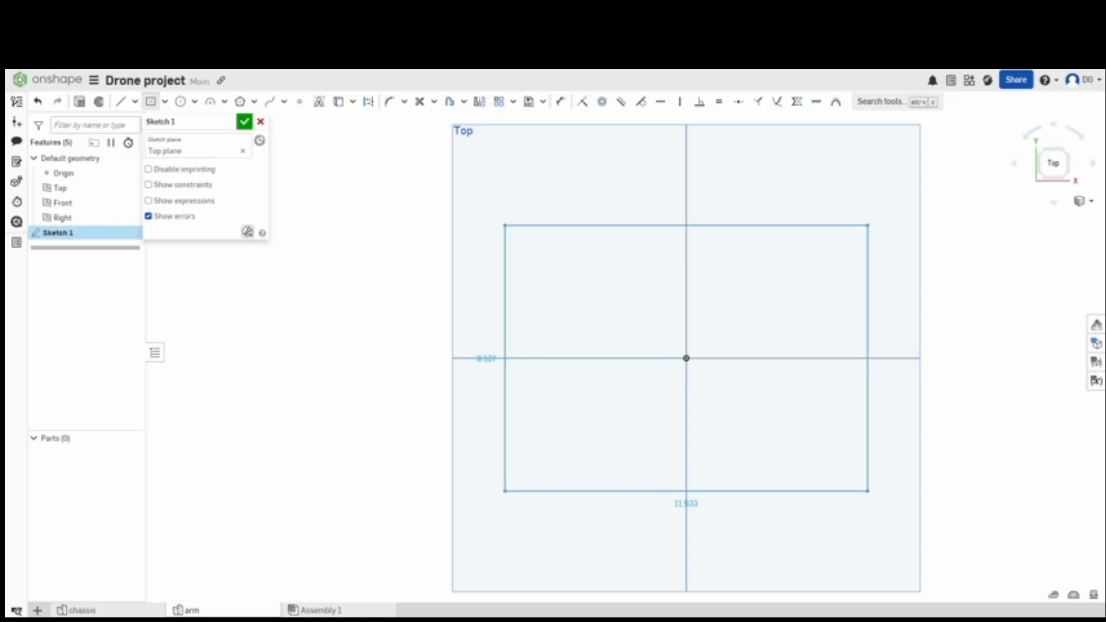
left_click(868, 491)
Dimension the rectangle's height to 10 cm.
key("d")
left_click(505, 357)
left_click(461, 257)
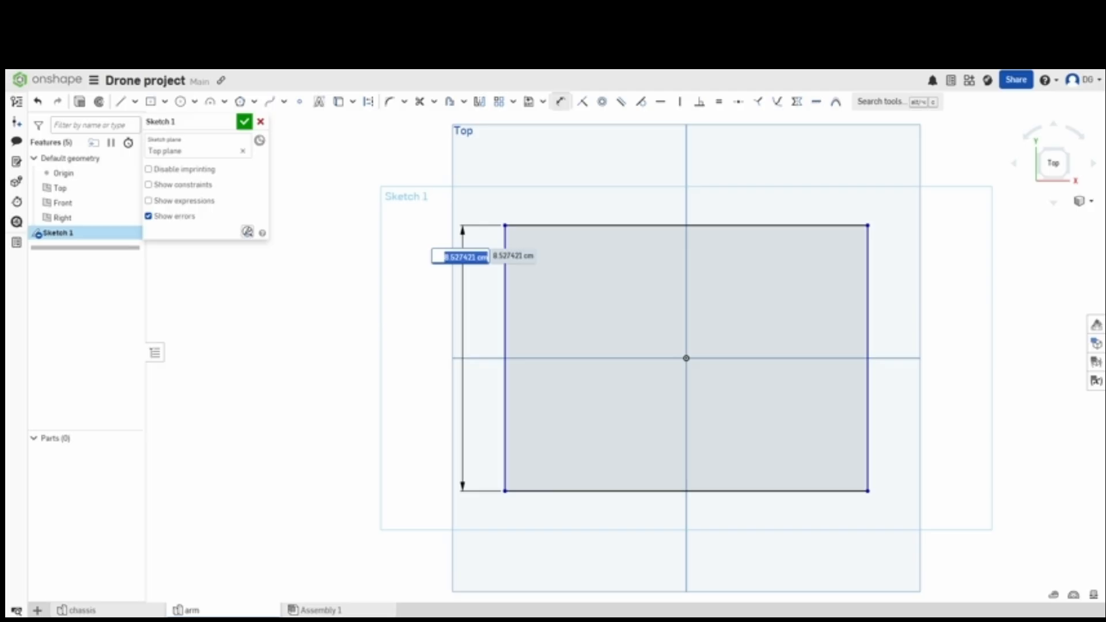
key("BackSpace")
type("10")
key("Return")
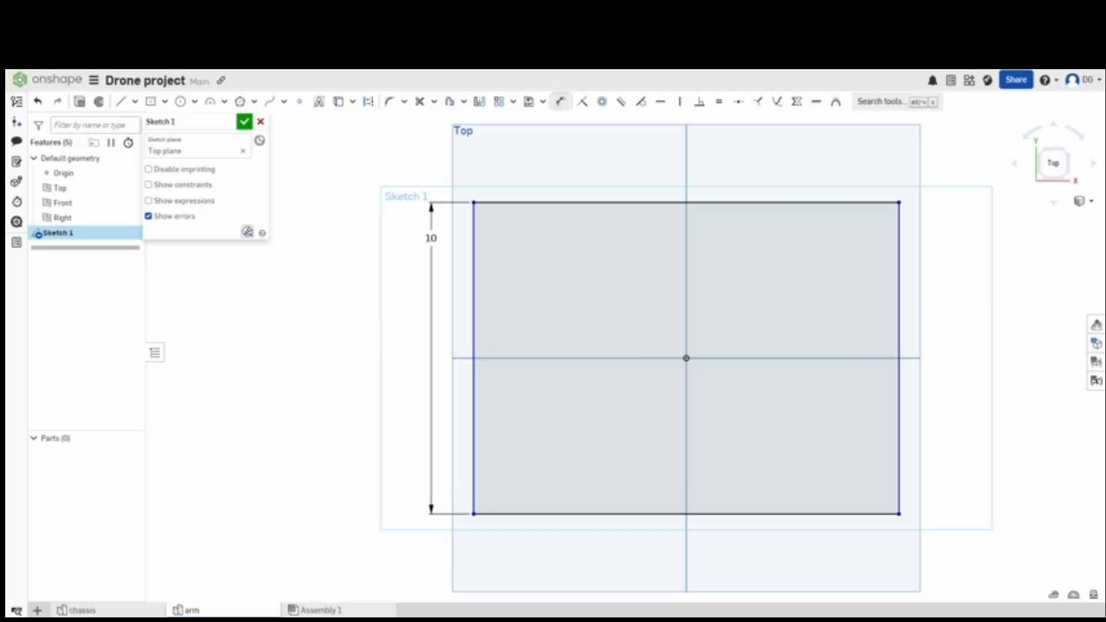
Draw a solid vertical line about 6.1 cm long upward from the rectangle's upper-left corner.
left_click(473, 242)
left_click(525, 203)
left_click(120, 102)
middle_click_drag(403, 259, 495, 424)
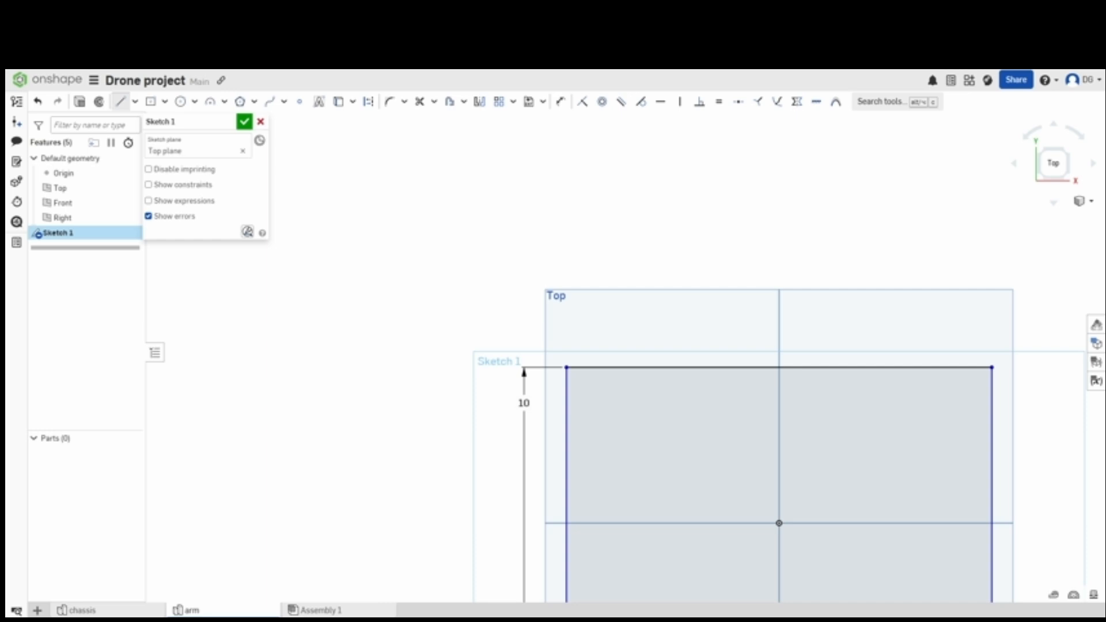
left_click(566, 367)
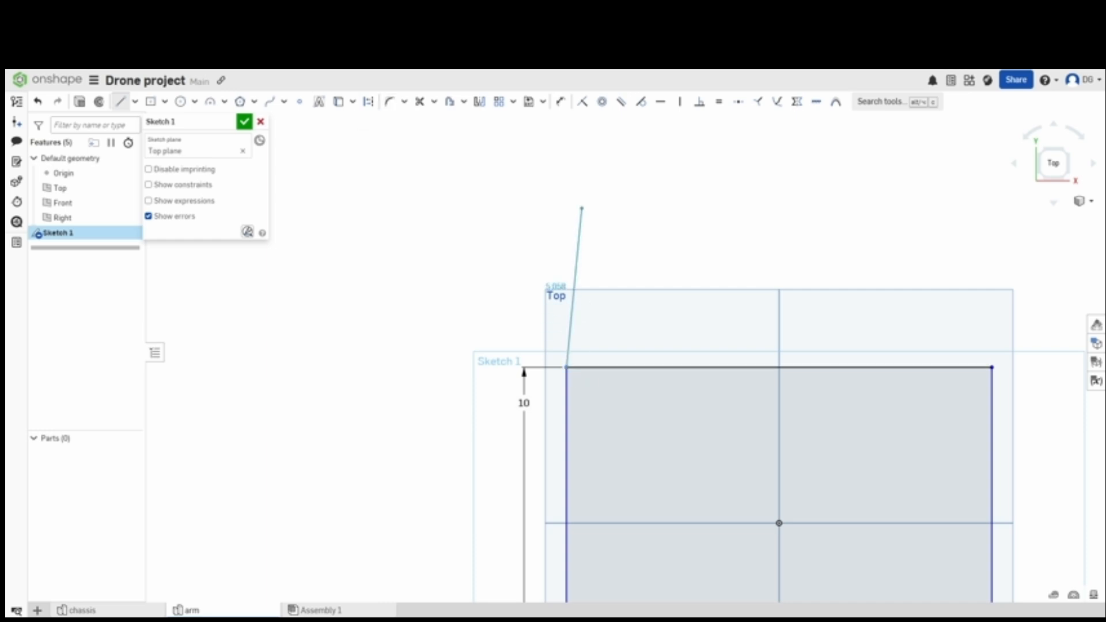
left_click(566, 177)
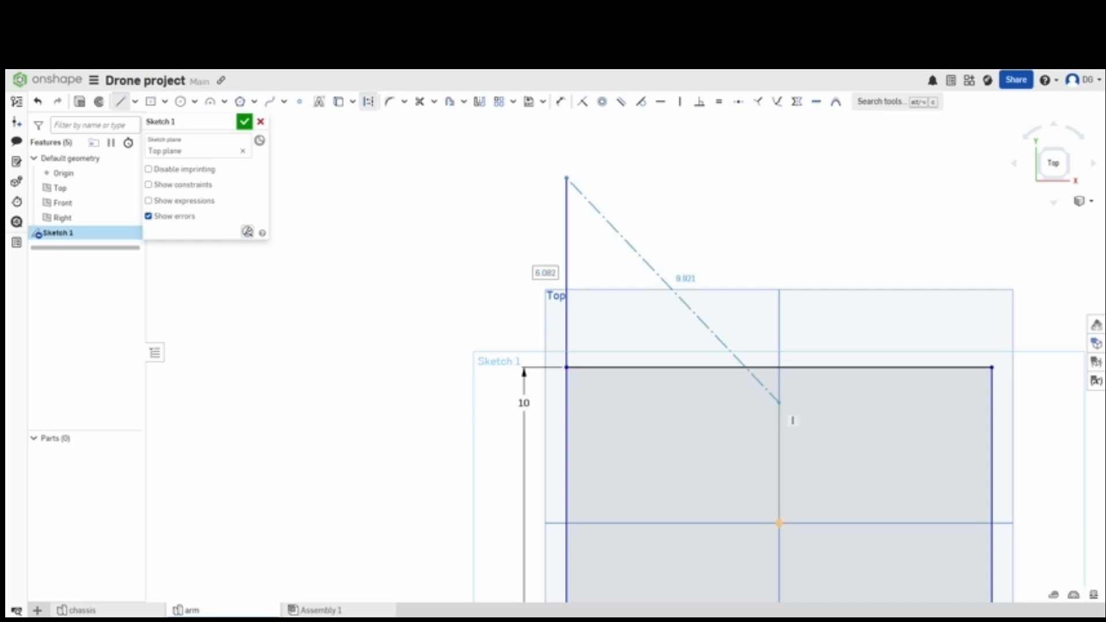
Delete the vertical line above the rectangle's upper-left corner.
key("d")
left_click(807, 366)
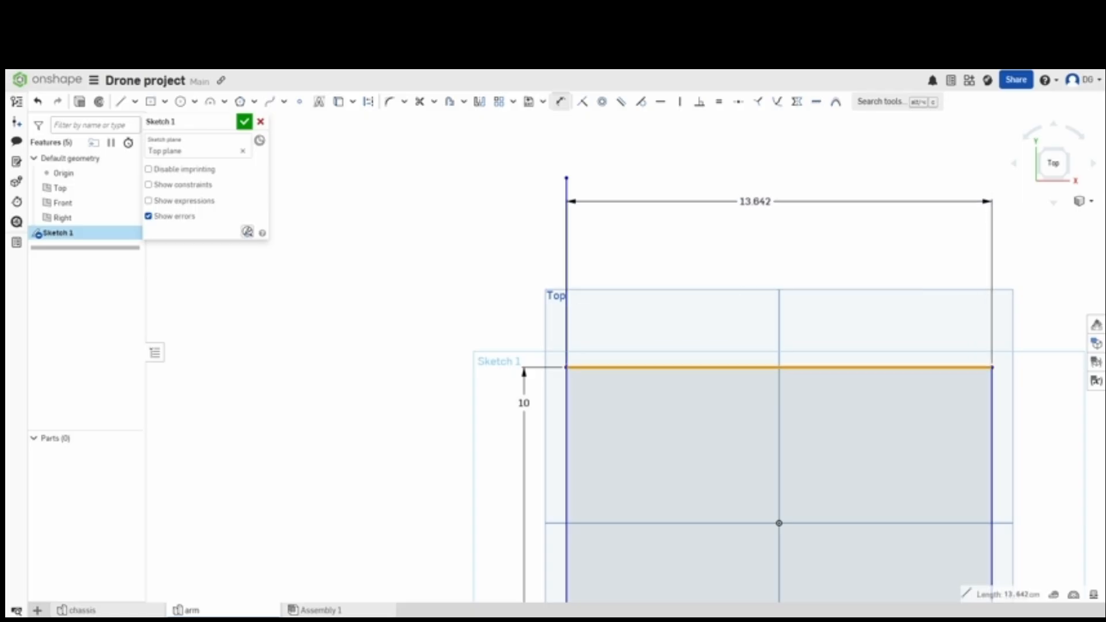
key("Escape")
middle_click_drag(756, 175, 715, 164)
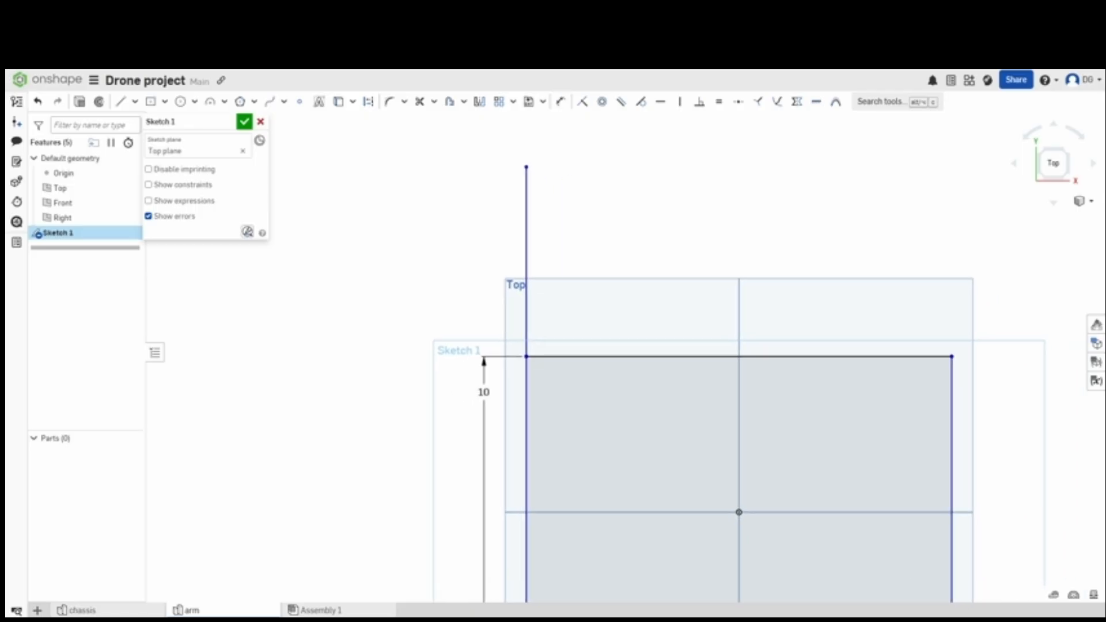
left_click(527, 195)
key("Delete")
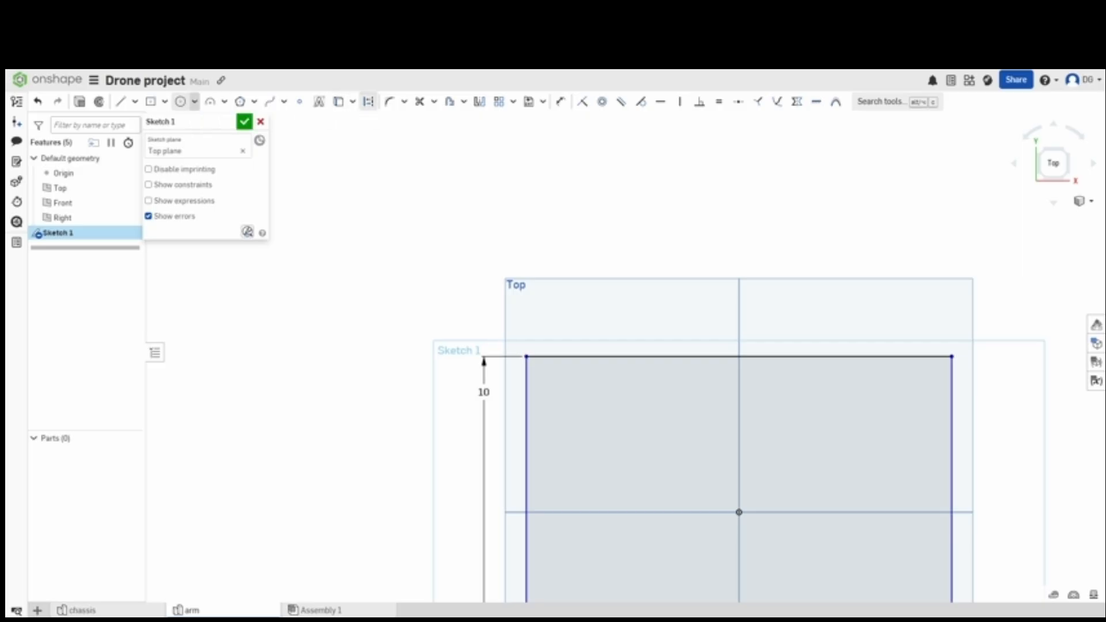
Draw a vertical construction line about 4.5 cm long upward from the rectangle's upper-left corner.
left_click(120, 101)
left_click(526, 357)
left_click(524, 216)
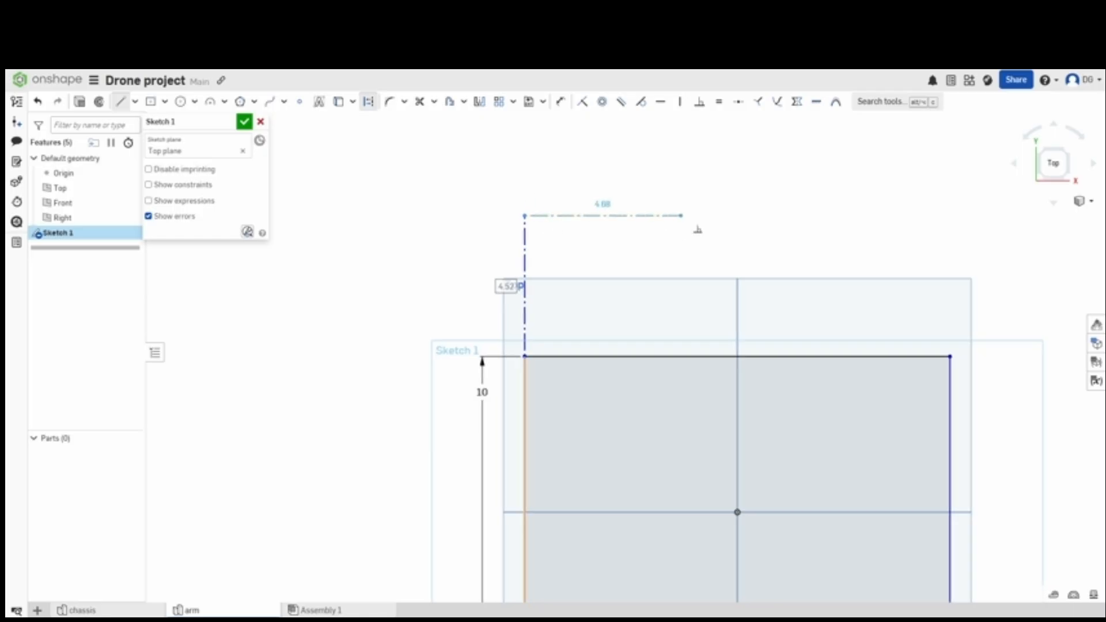
middle_click_drag(717, 232, 622, 264)
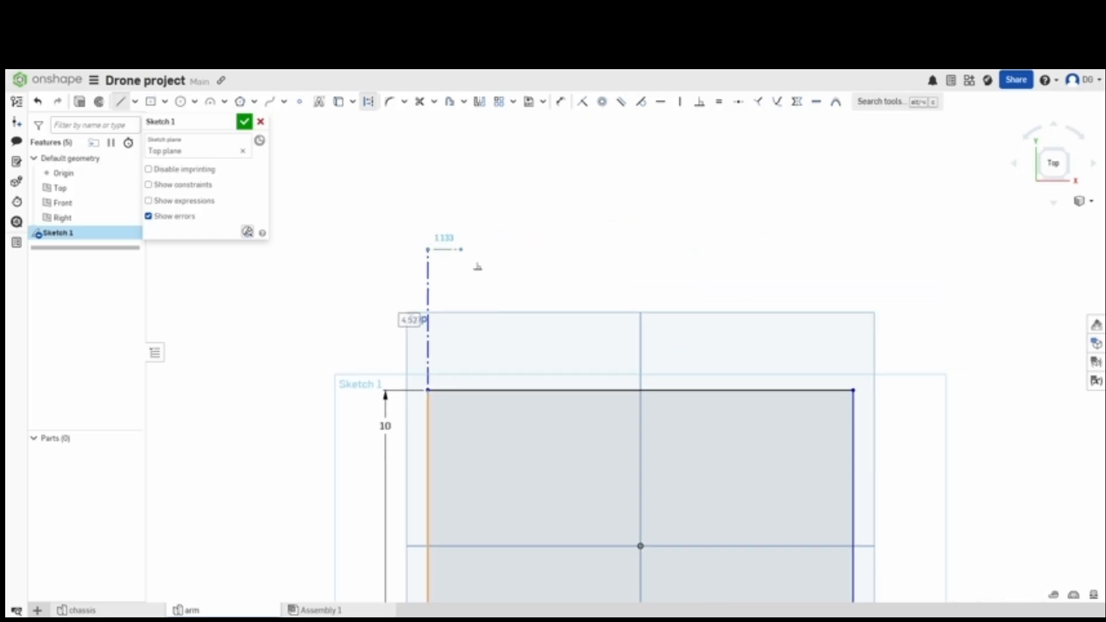
left_click(120, 101)
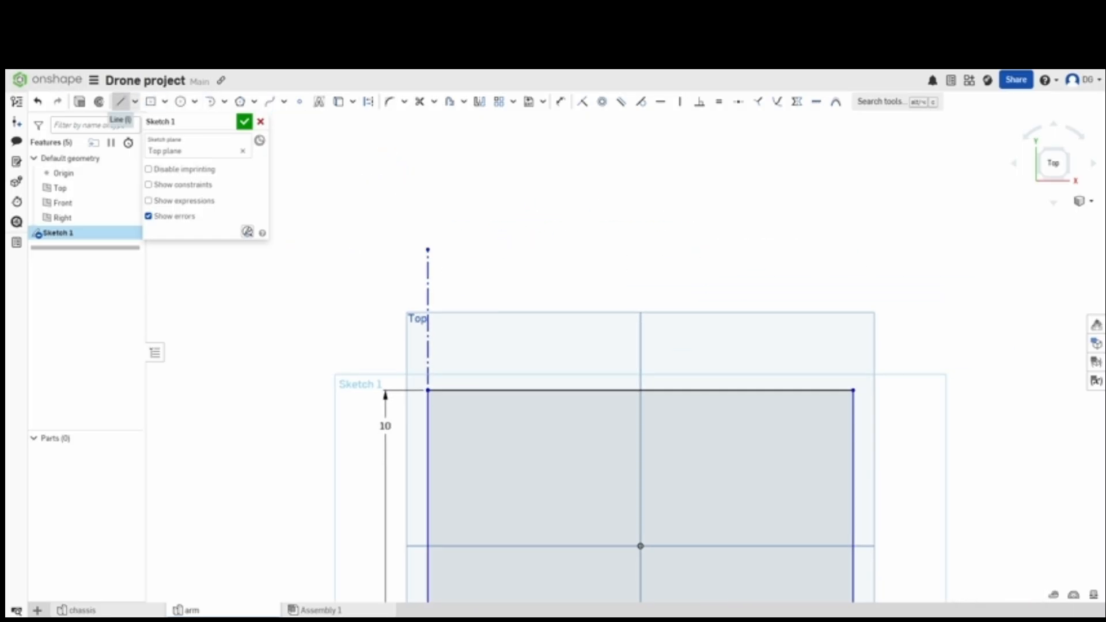
Draw a separate horizontal line below the rectangle, slightly longer than its lower edge.
key("l")
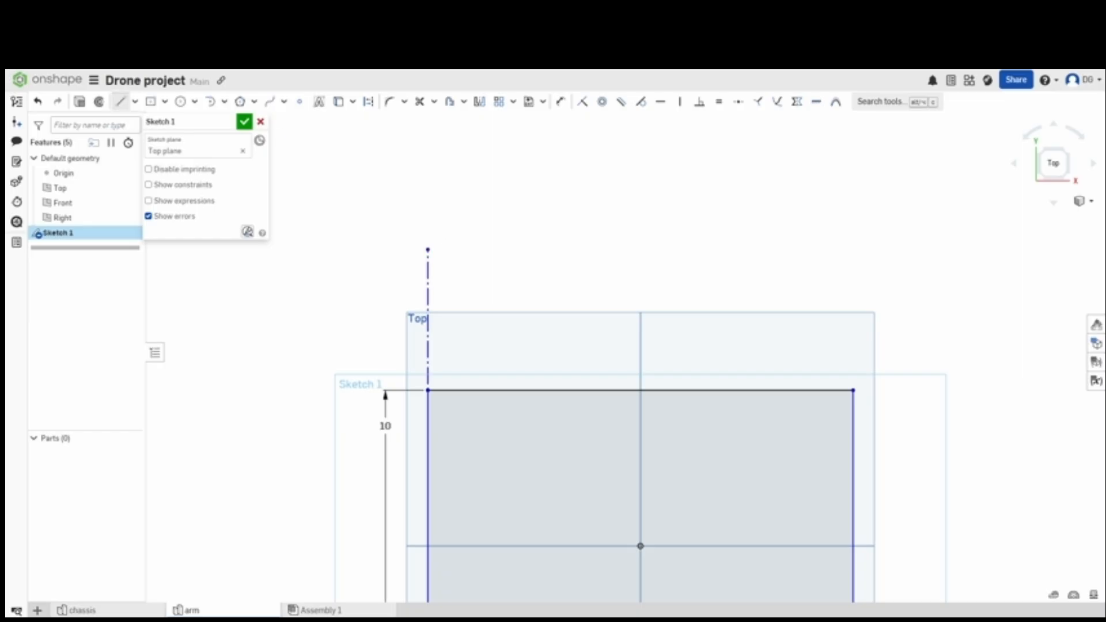
left_click(427, 249)
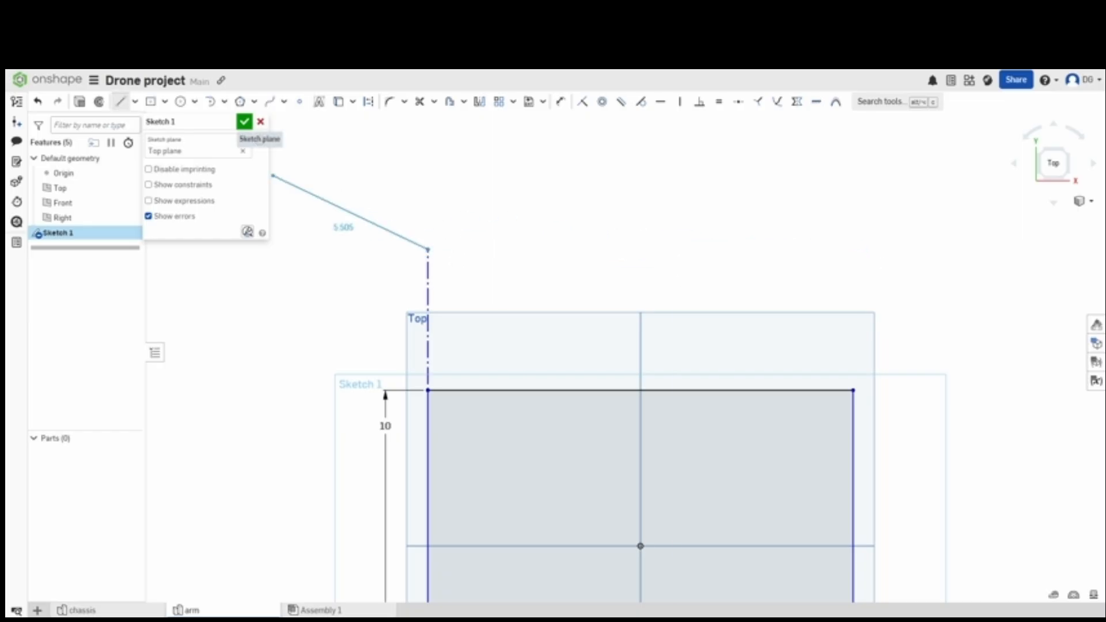
middle_click_drag(560, 461, 638, 162)
scroll(576, 374, "down", 2)
left_click_drag(535, 481, 900, 479)
mouse_move(778, 259)
middle_mouse_down()
mouse_move(798, 443)
mouse_move(781, 471)
middle_mouse_up()
Close the construction outline above the rectangle with a horizontal line and a vertical line down to its upper-right corner, and finish the sketch.
left_click(121, 101)
scroll(675, 284, "up", 2)
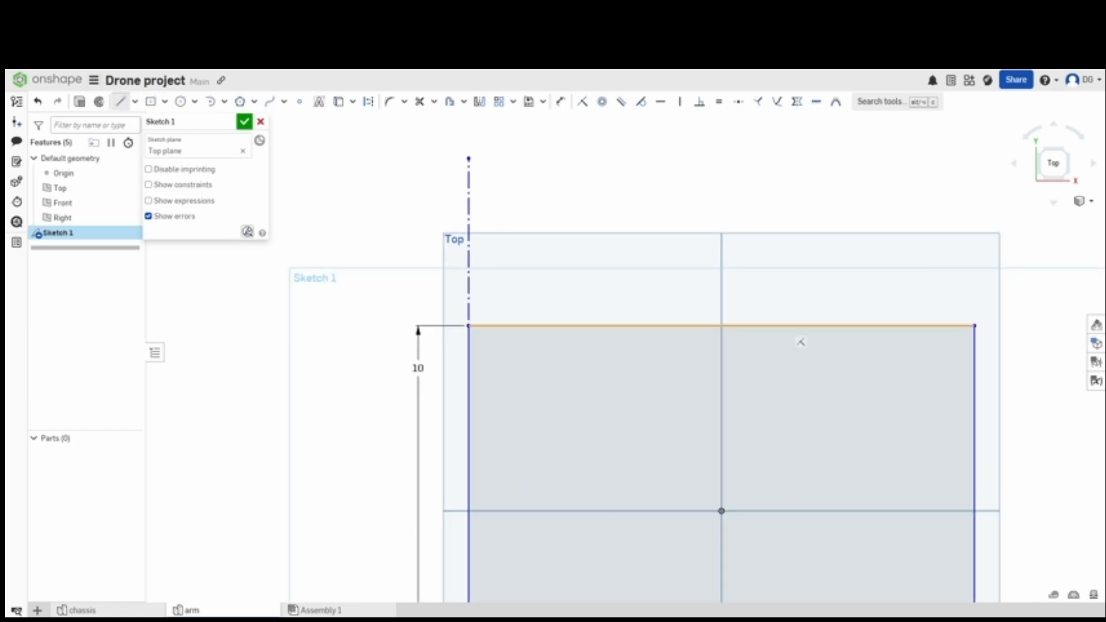
middle_click_drag(755, 329, 719, 383)
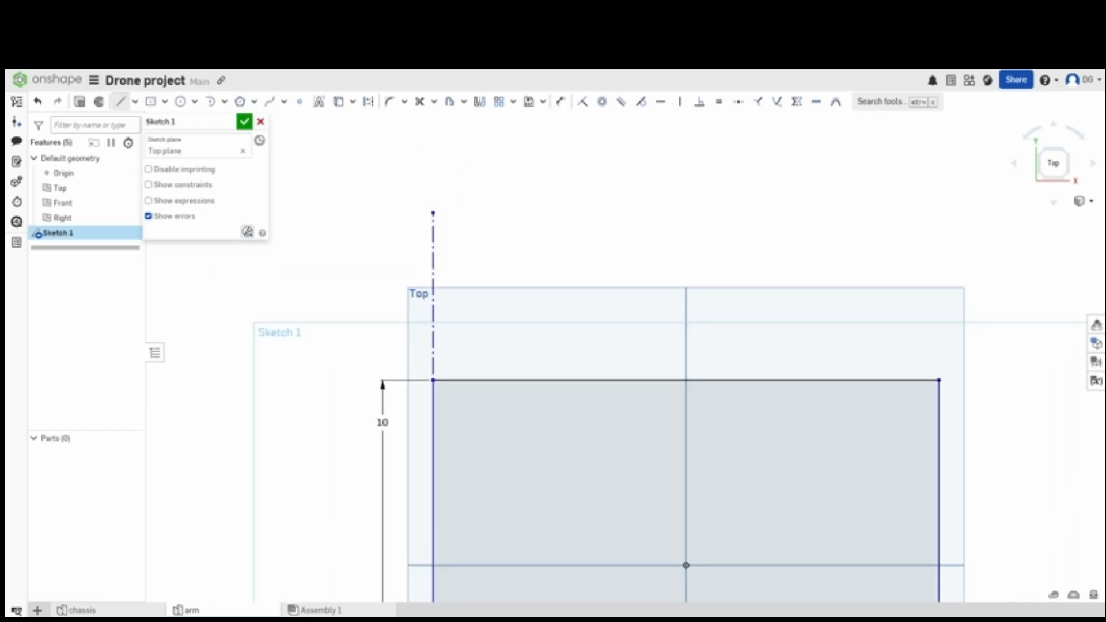
key("d")
left_click(434, 213)
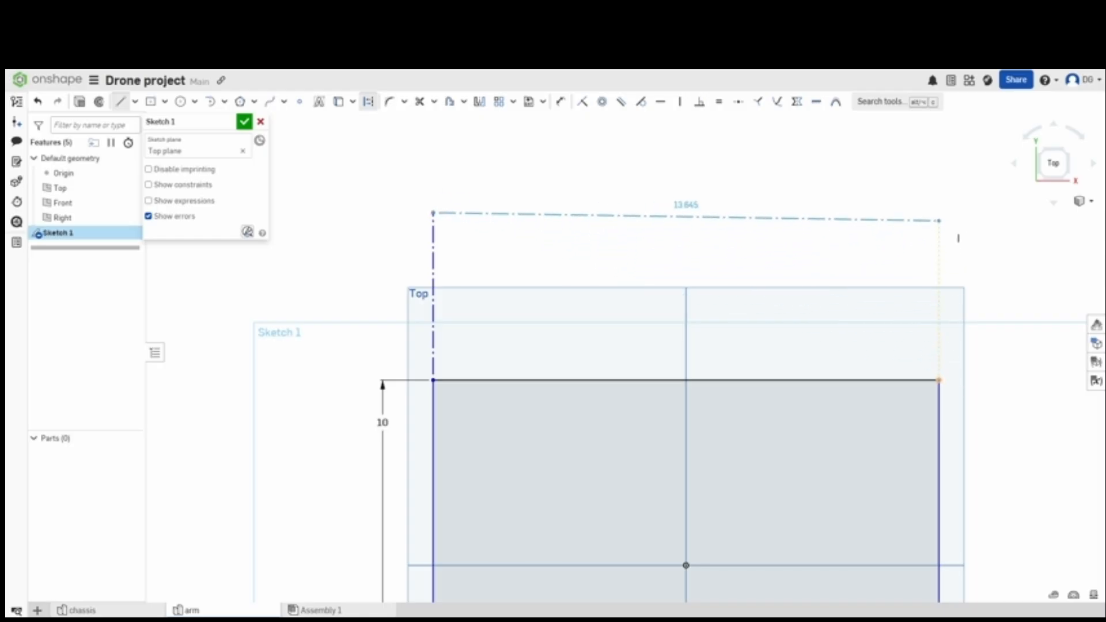
left_click(939, 213)
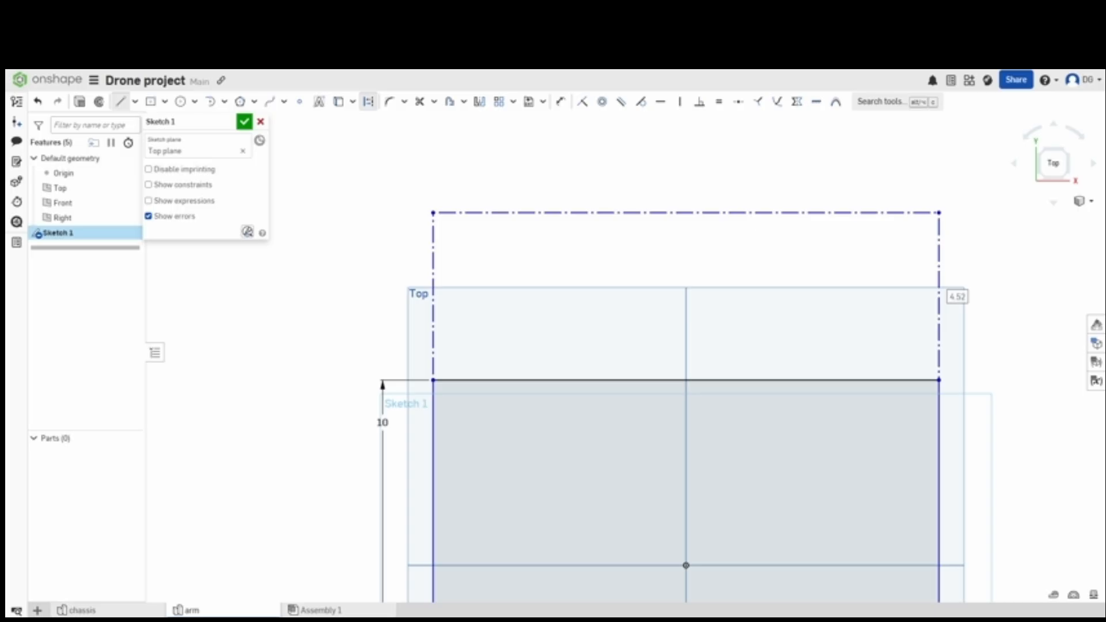
left_click(244, 121)
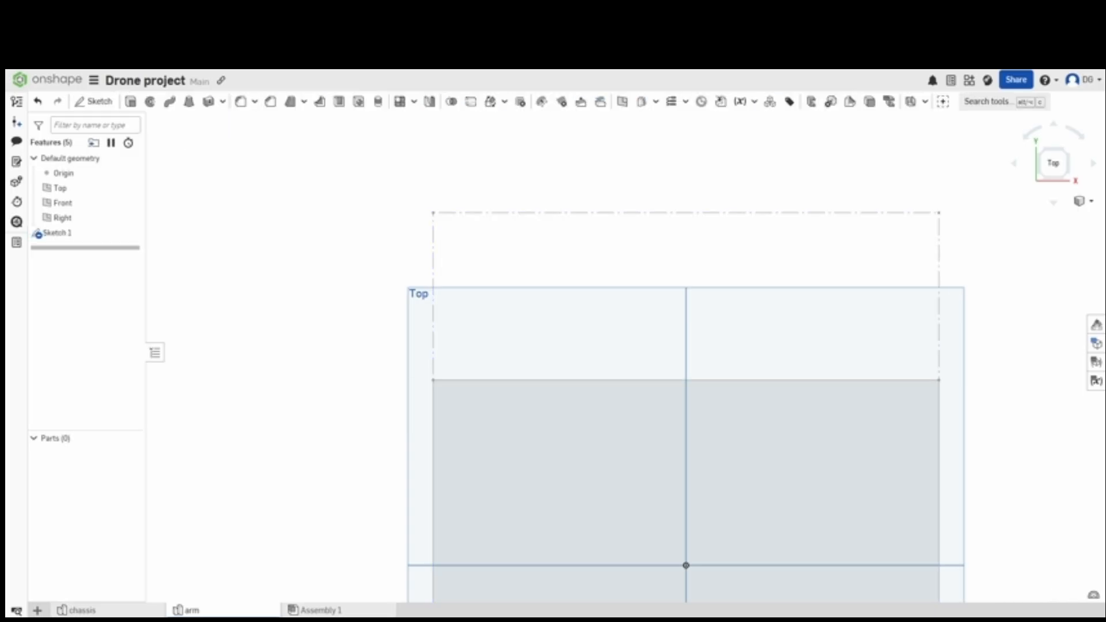
left_click(92, 101)
left_click(260, 121)
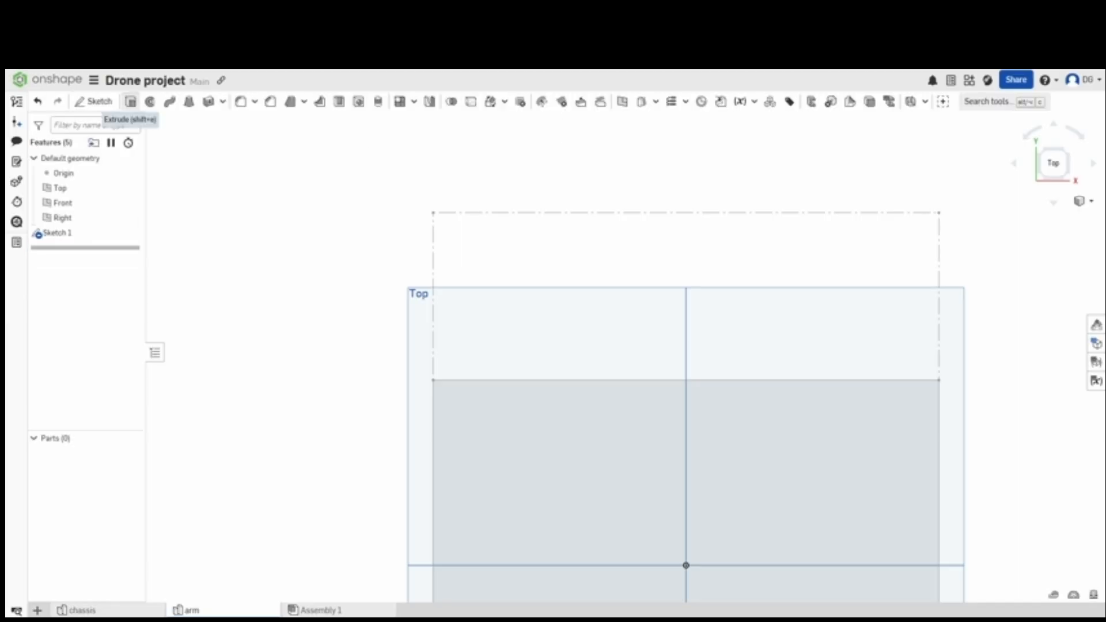
left_click(131, 101)
left_click(691, 461)
mouse_move(691, 460)
right_mouse_down()
mouse_move(588, 470)
mouse_move(651, 461)
right_mouse_up()
left_click(258, 182)
left_click(260, 121)
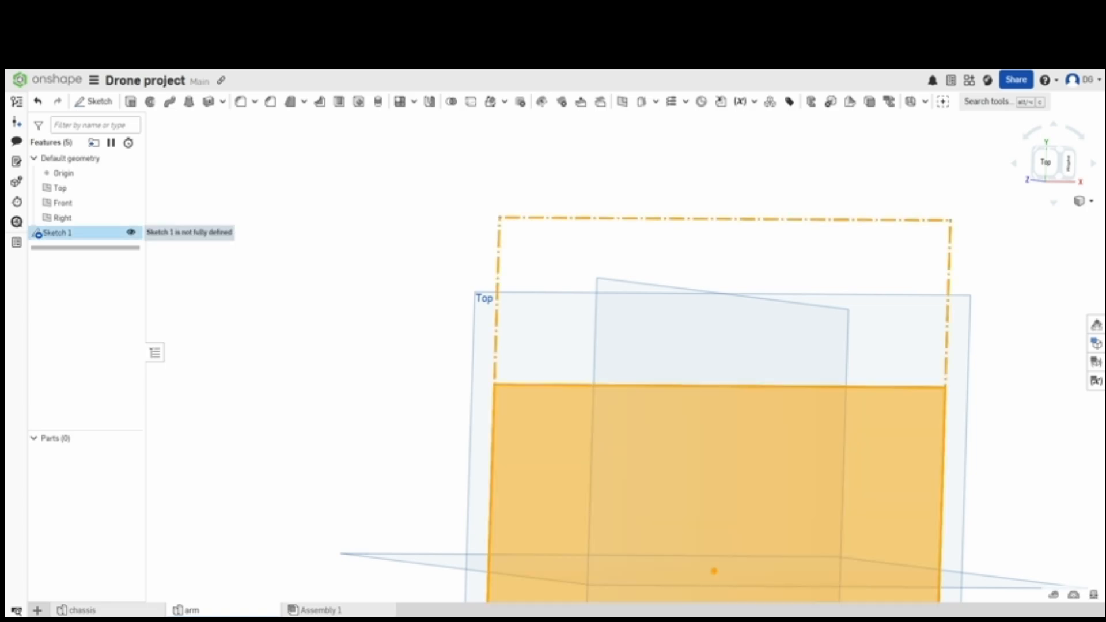
Reopen Sketch 1 for editing and view it straight from the top.
double_click(58, 232)
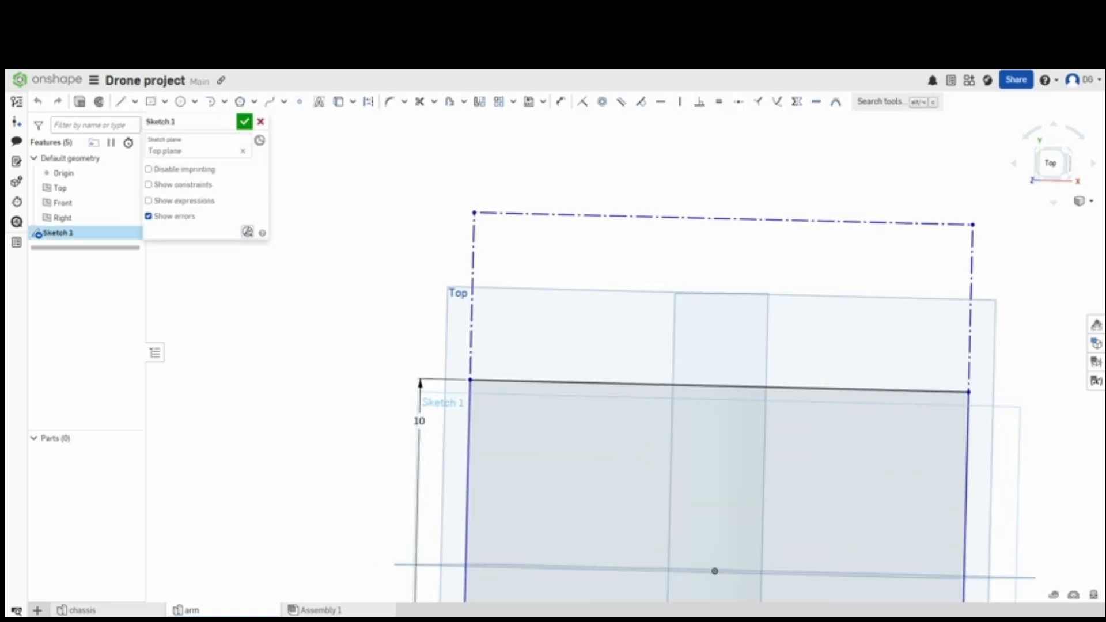
mouse_move(482, 271)
middle_mouse_down()
mouse_move(475, 348)
mouse_move(460, 326)
middle_mouse_up()
left_click(120, 101)
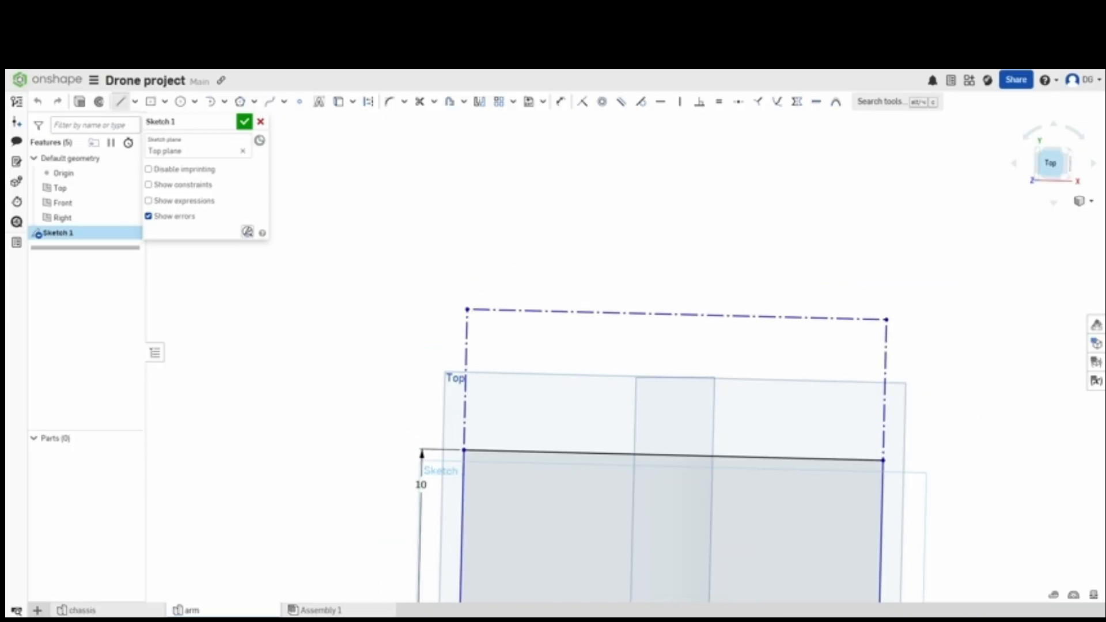
left_click(1051, 163)
middle_click_drag(617, 240, 628, 355)
scroll(627, 356, "up", 1)
scroll(628, 355, "down", 1)
scroll(561, 239, "up", 1)
middle_click_drag(562, 240, 586, 400)
left_click(485, 399)
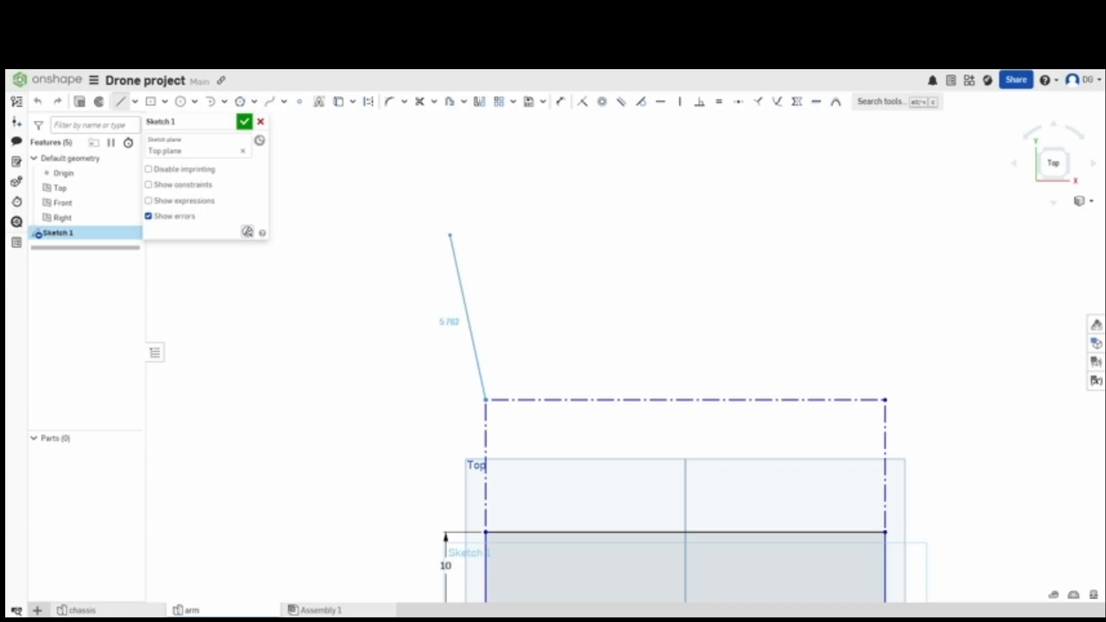
key("a")
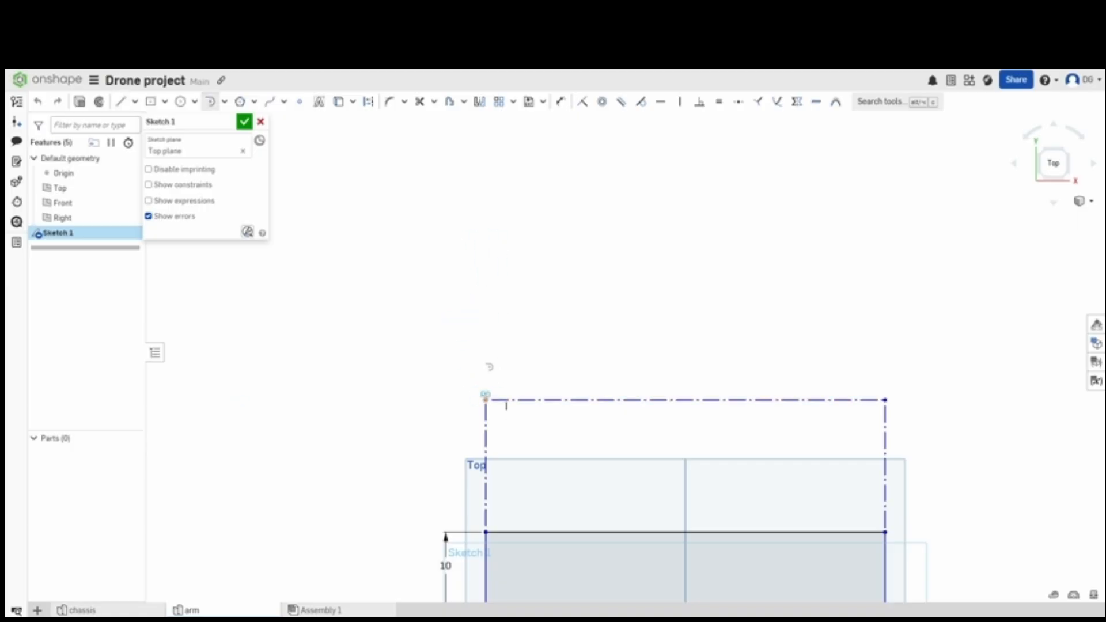
key("l")
left_click(486, 399)
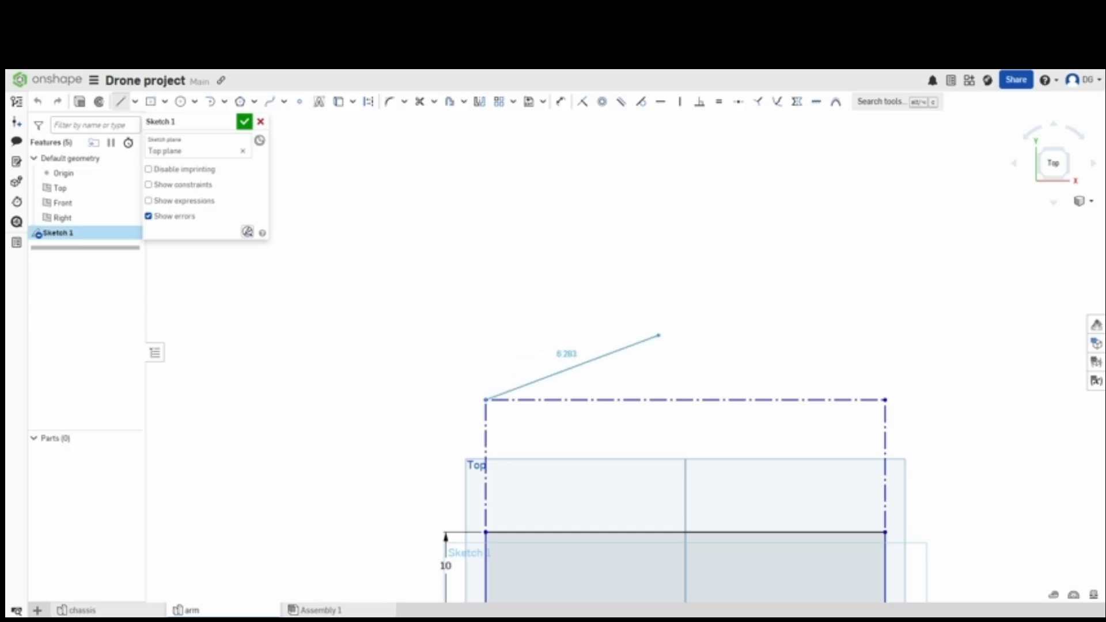
key("Escape")
Examine the sketch from the separate line below the rectangle up to the corners of the construction outline above it.
middle_click_drag(868, 380, 820, 241)
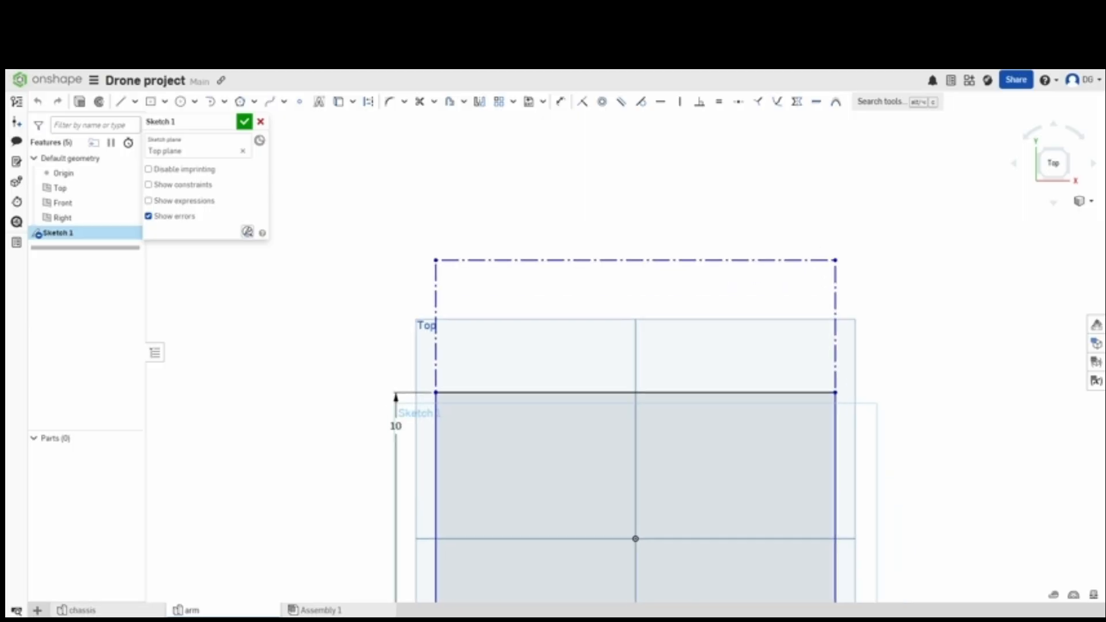
middle_click_drag(803, 392, 800, 284)
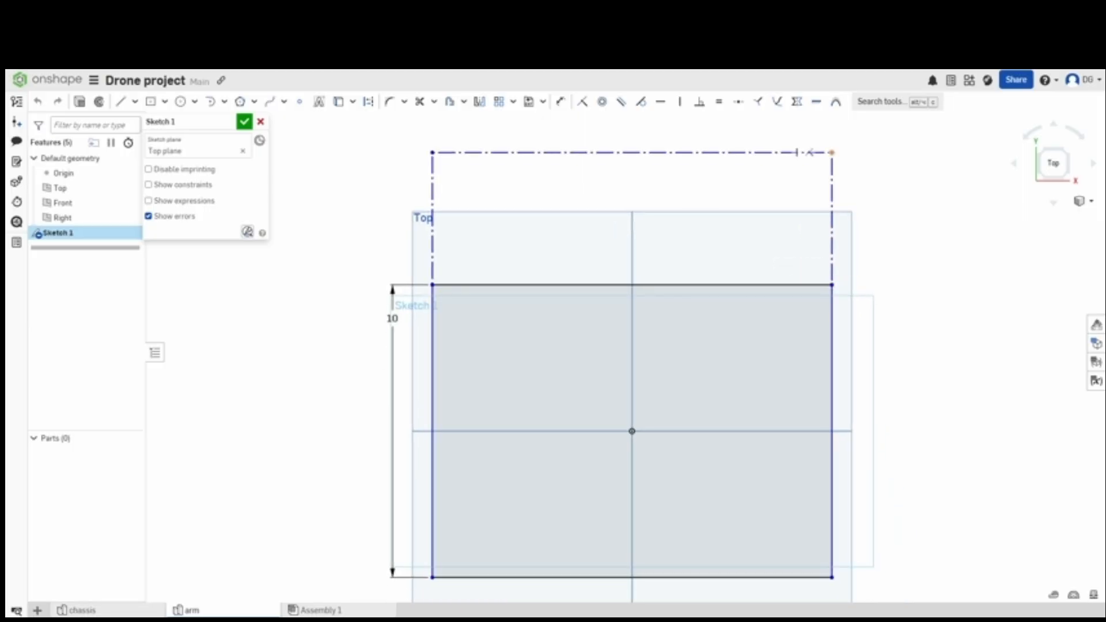
middle_click_drag(815, 271, 834, 116)
scroll(833, 117, "down", 1)
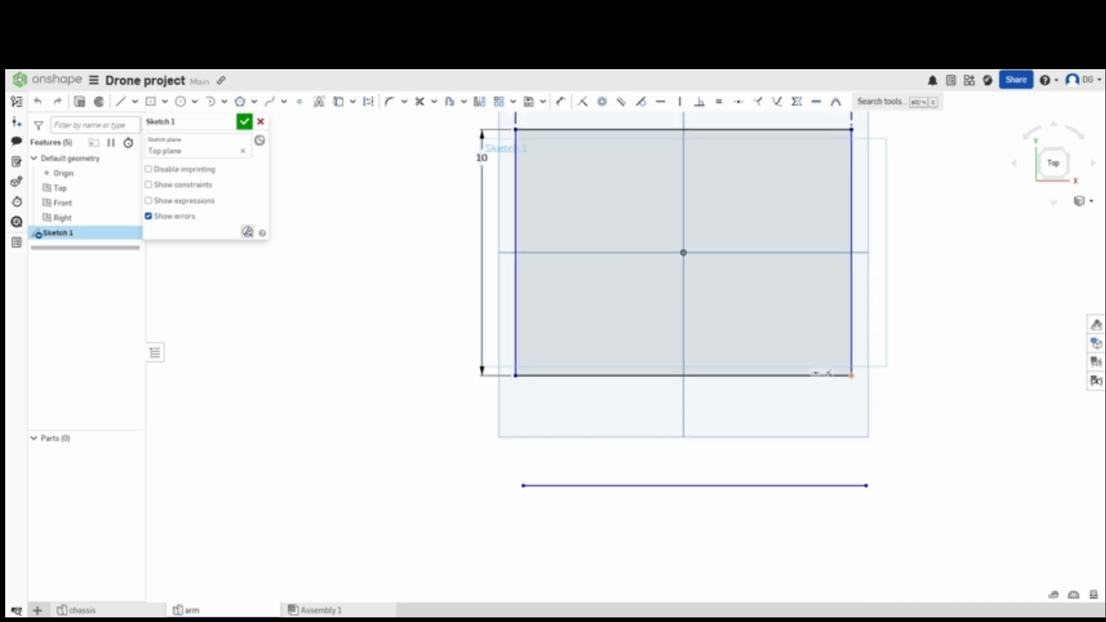
middle_click_drag(851, 375, 869, 409)
scroll(869, 409, "up", 1)
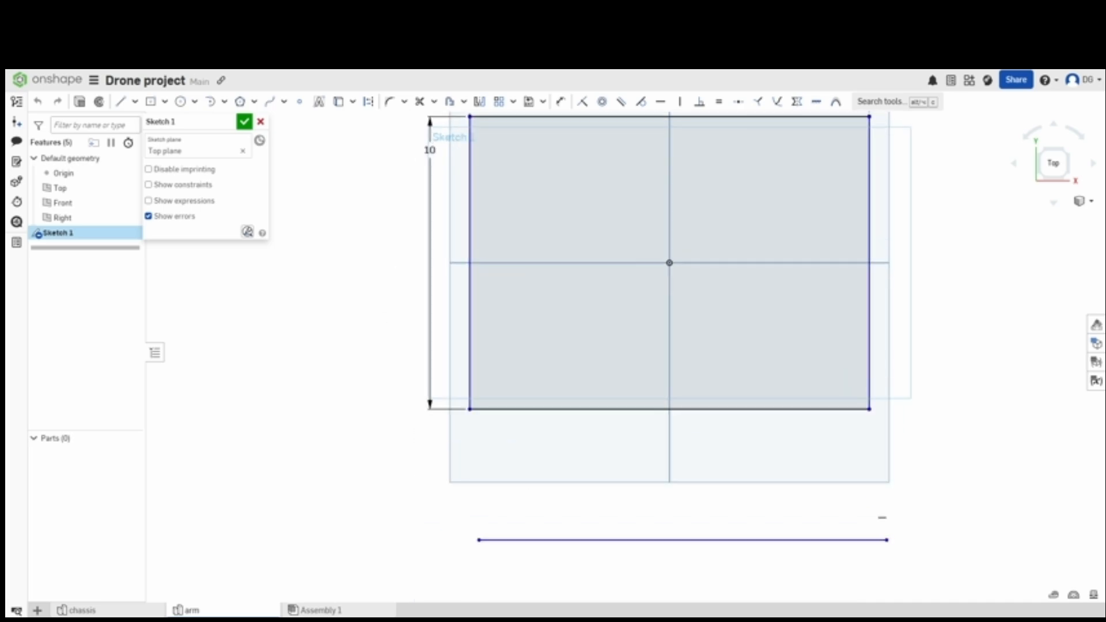
mouse_move(508, 110)
middle_mouse_down()
mouse_move(530, 222)
mouse_move(541, 408)
middle_mouse_up()
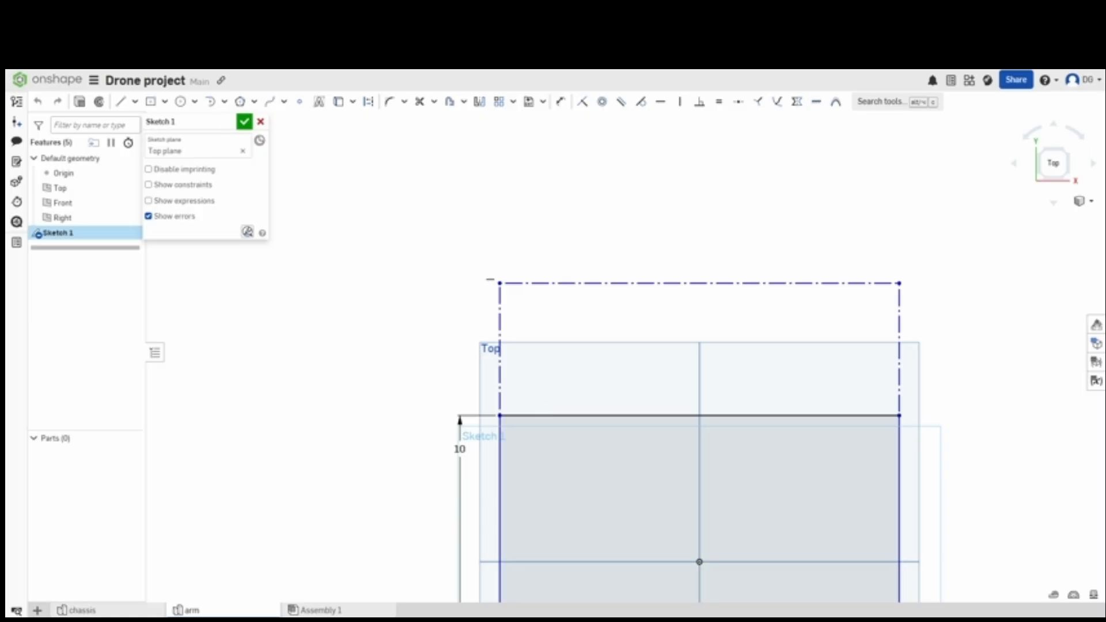
left_click(120, 101)
scroll(519, 296, "up", 5)
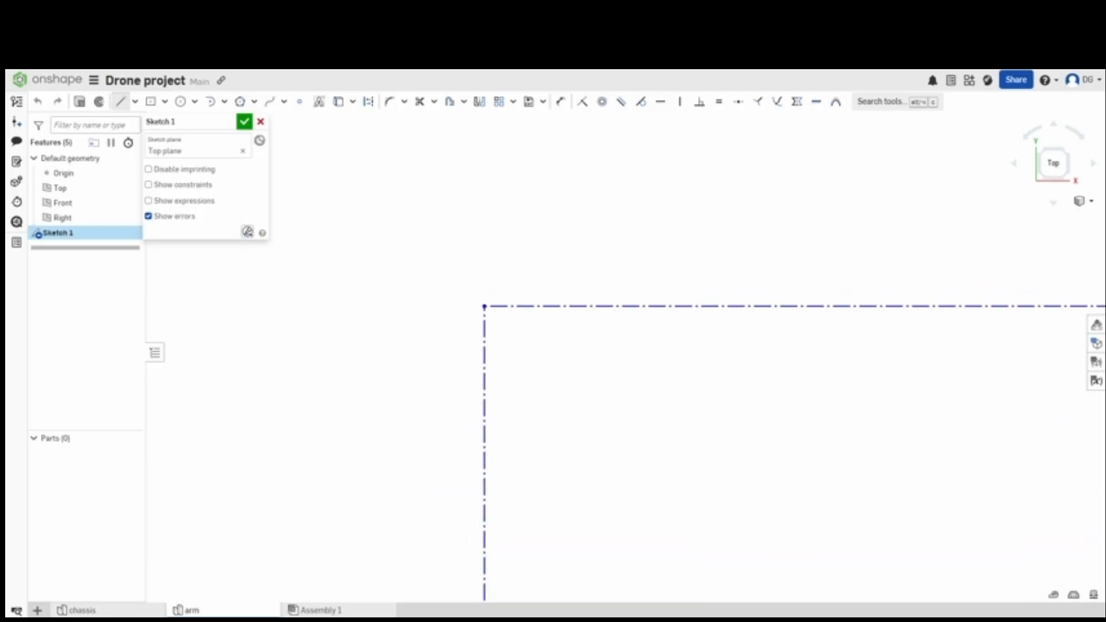
scroll(506, 312, "down", 5)
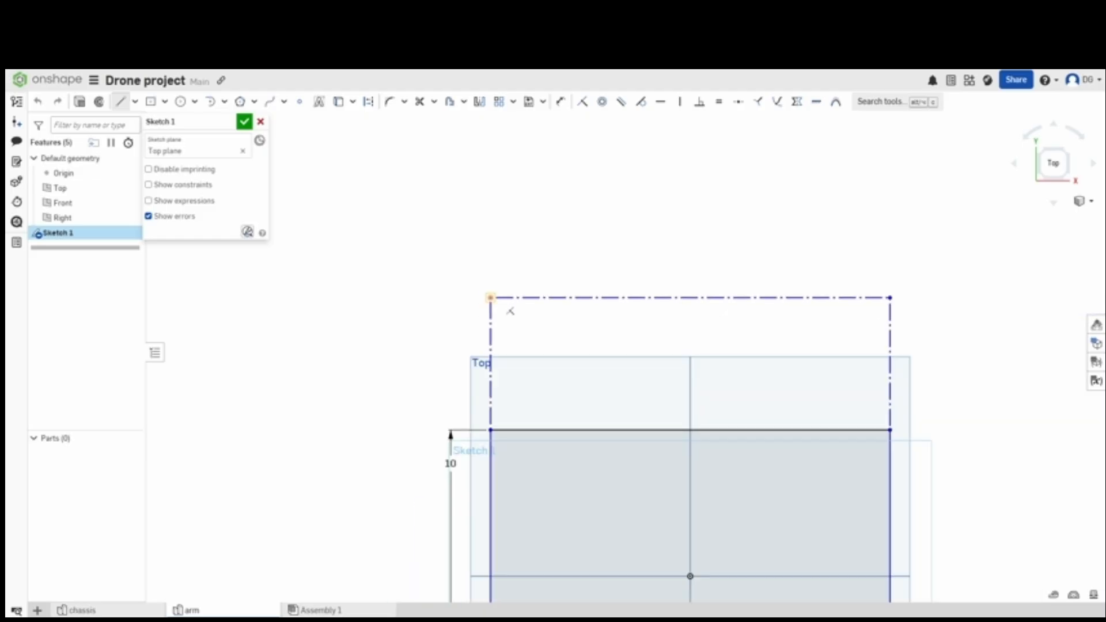
Draw a vertical line about 7.4 cm long upward from the upper-left corner of the construction outline.
left_click(490, 298)
scroll(497, 234, "up", 5)
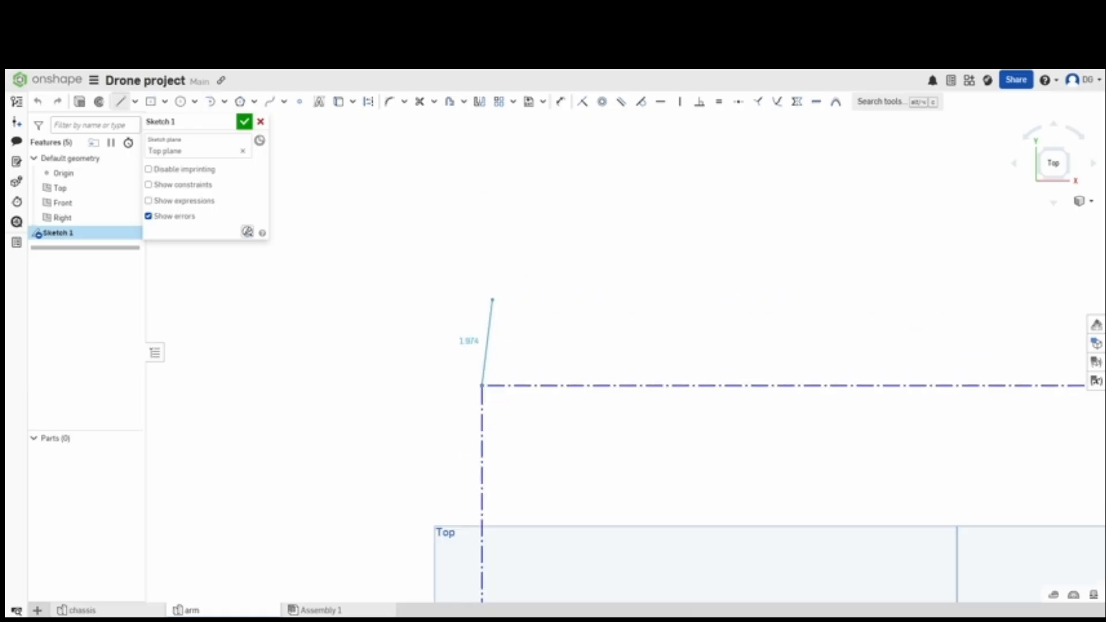
scroll(509, 386, "down", 4)
key("l")
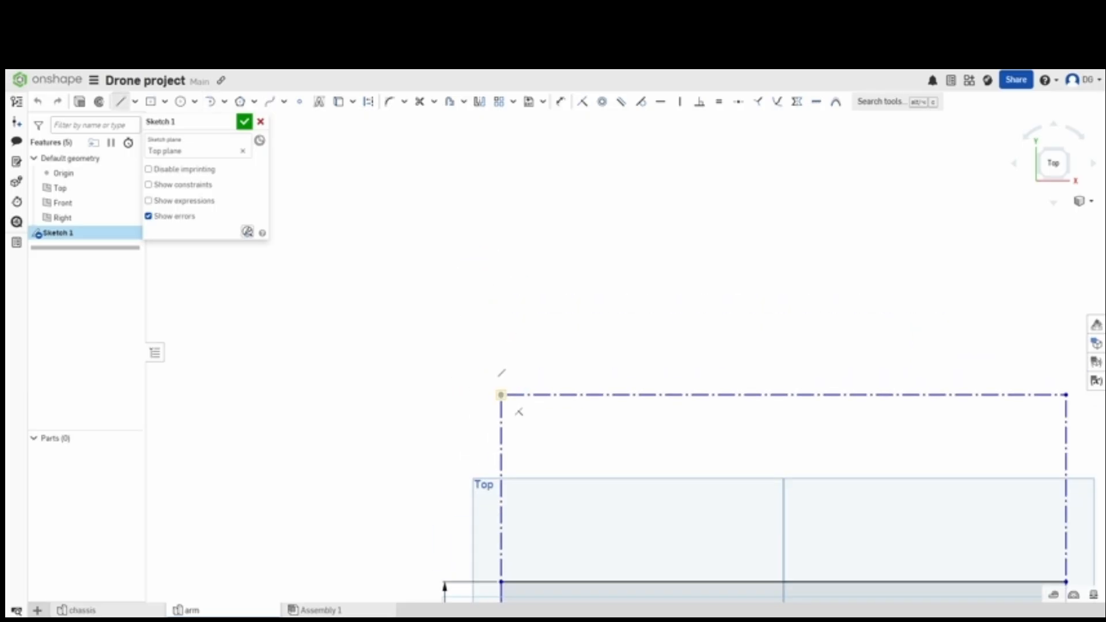
scroll(510, 296, "down", 5)
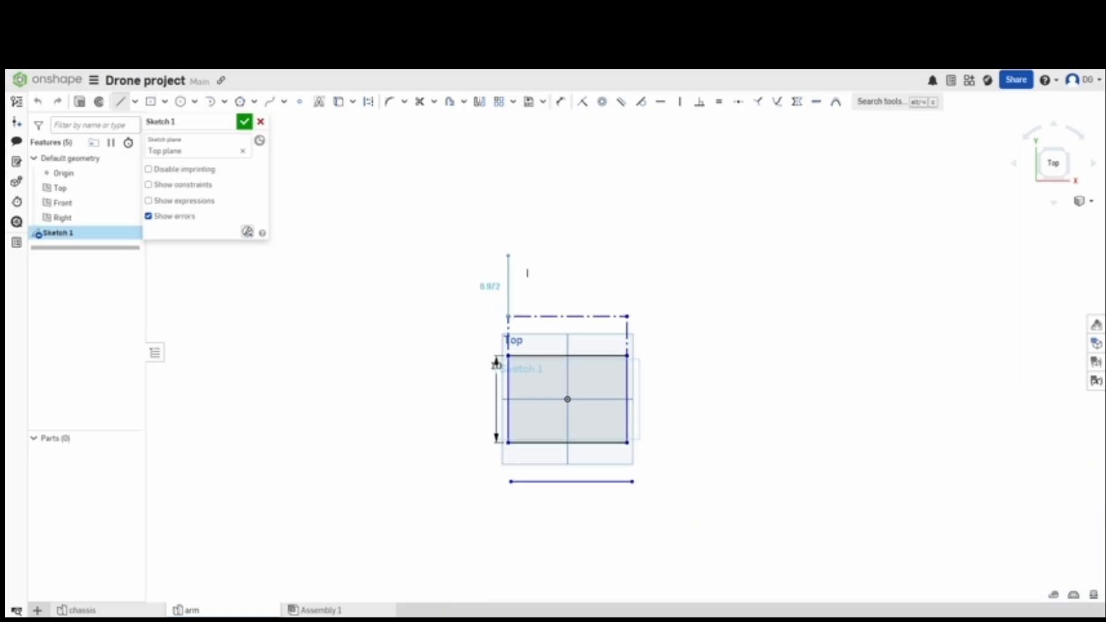
scroll(508, 255, "up", 7)
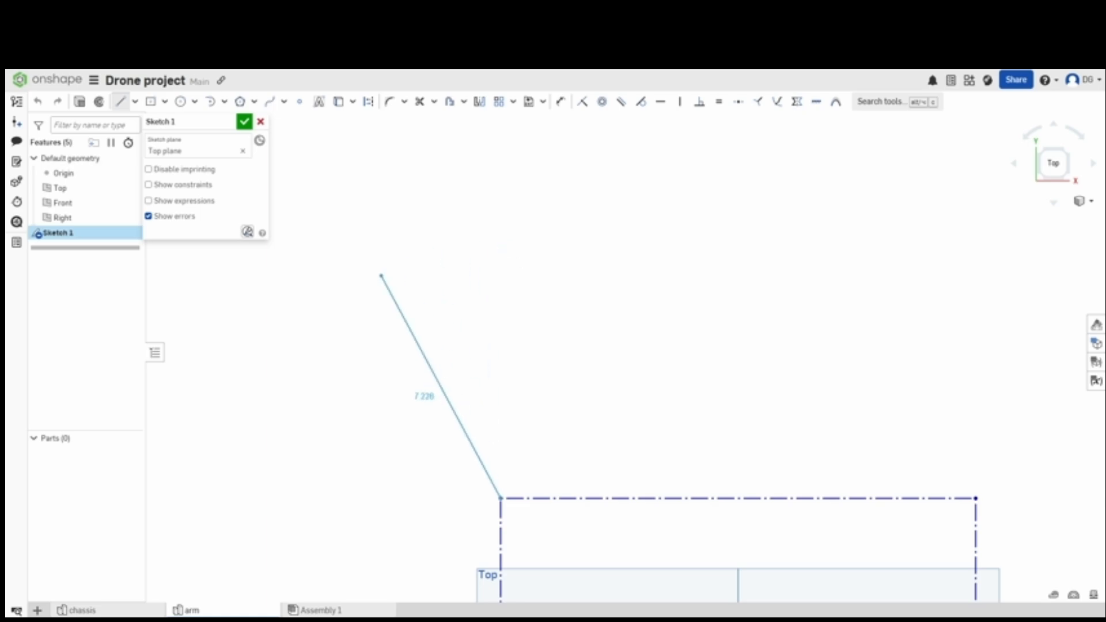
left_click(500, 241)
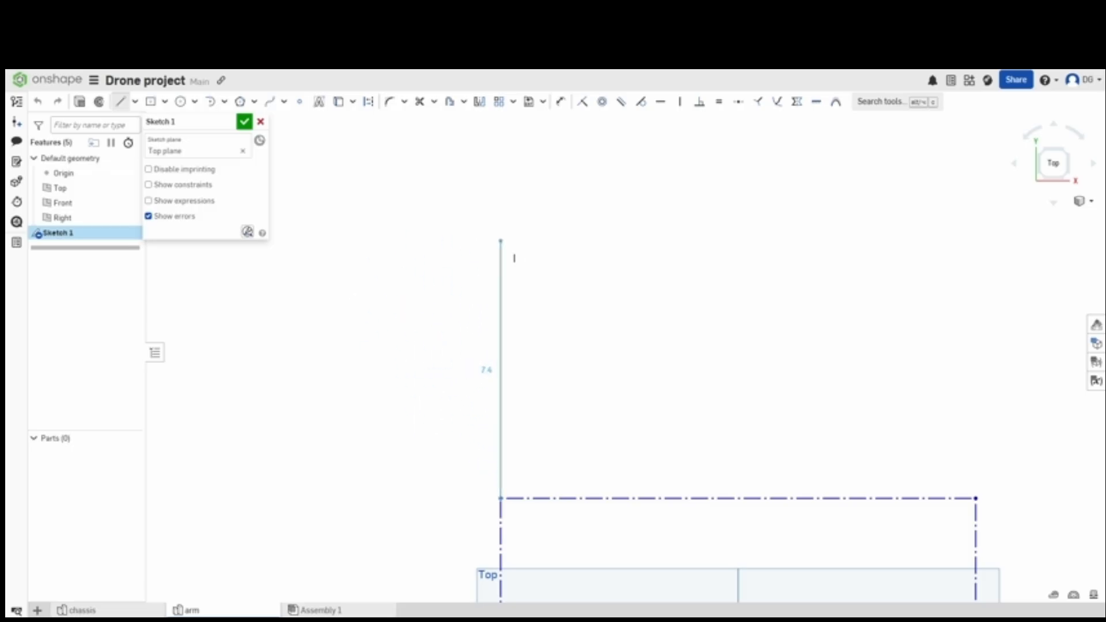
left_click(501, 241)
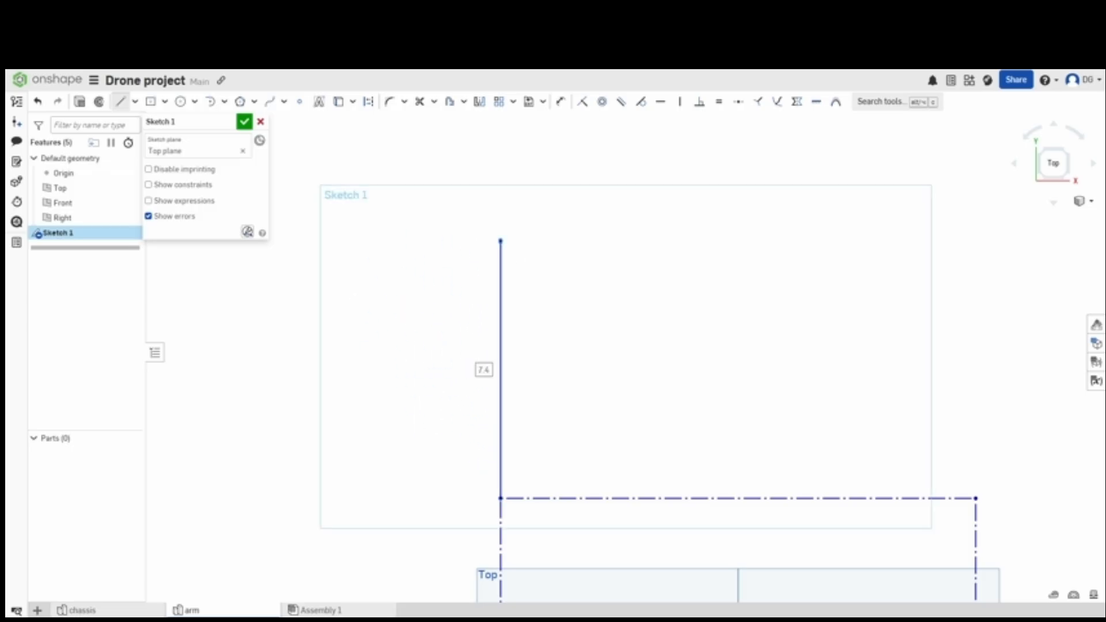
key("d")
left_click(501, 403)
left_click(538, 498)
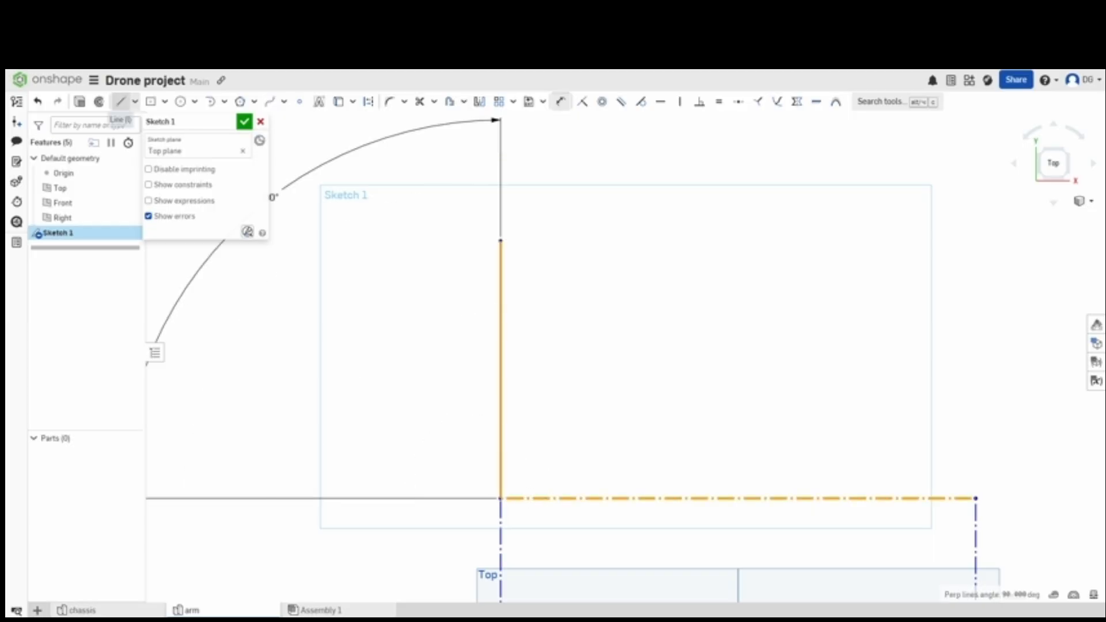
Draw a horizontal line about 13.64 cm long from the upper end of the vertical line and dimension its length.
left_click(120, 101)
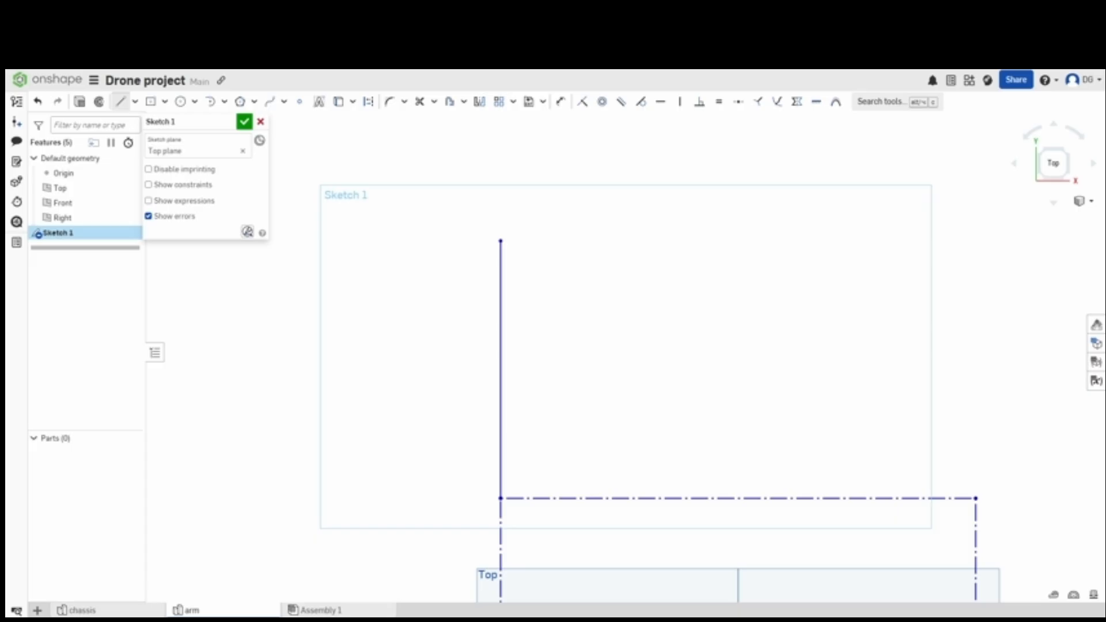
left_click(499, 240)
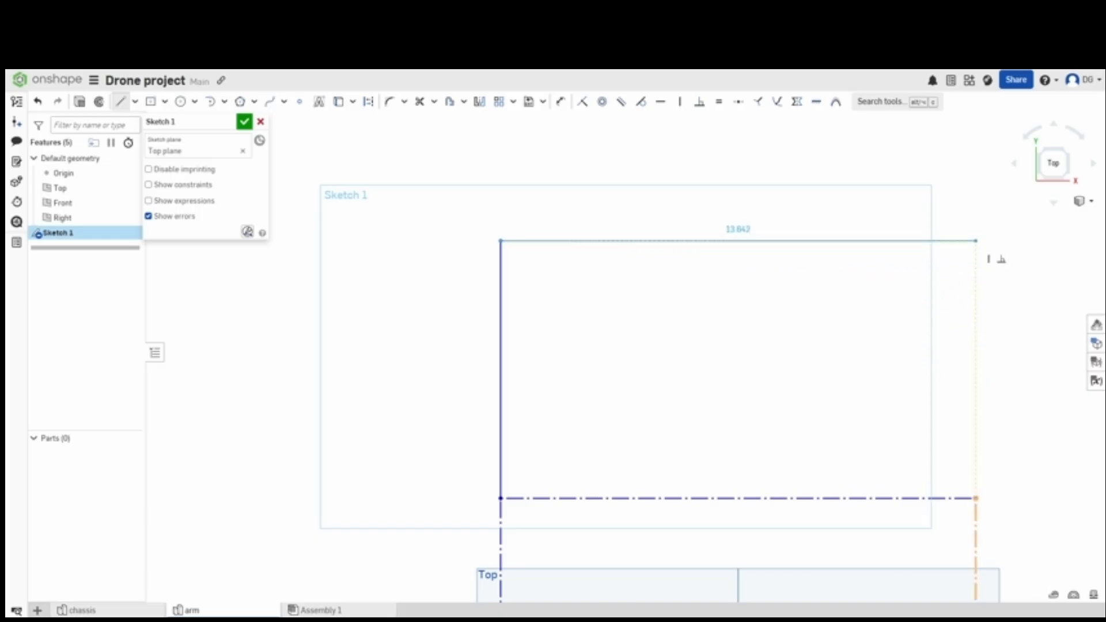
left_click(976, 240)
key("d")
left_click(778, 241)
left_click(775, 215)
type("d")
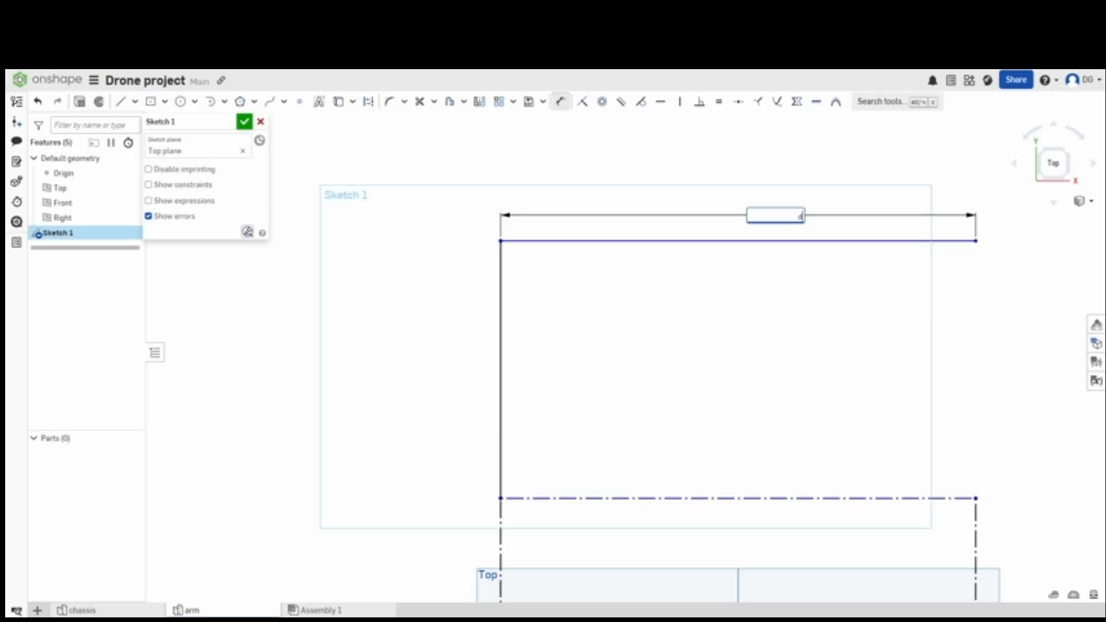
Delete the dimensioned horizontal line at the top of the sketch.
left_click(121, 101)
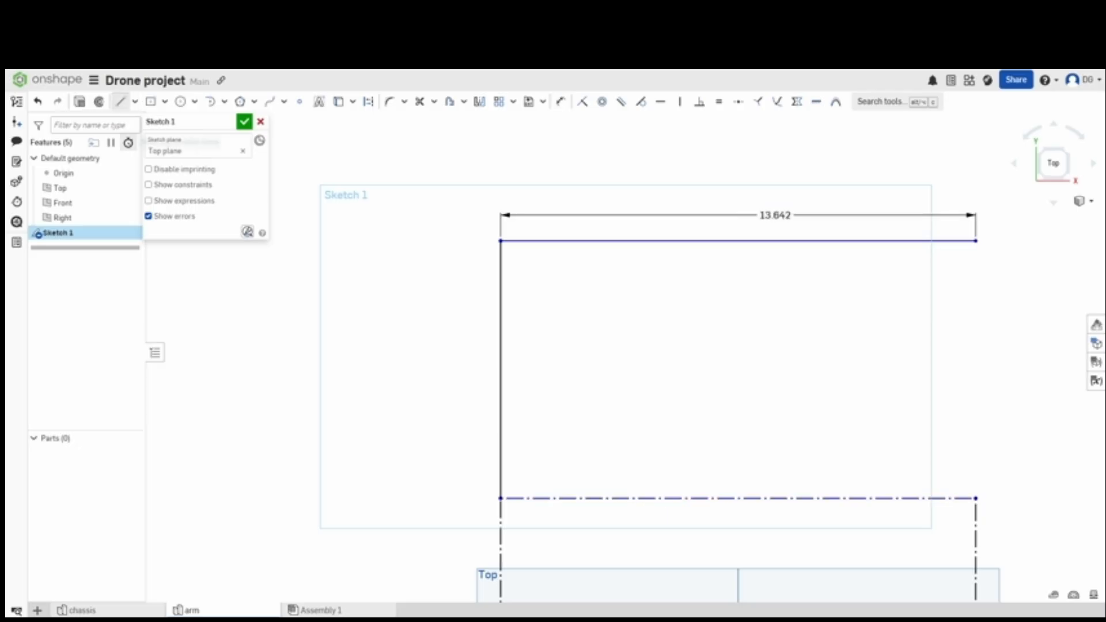
left_click(593, 240)
key("Delete")
Redraw the upper horizontal line about 13.64 cm long and close the outline with a vertical line down to the construction outline's upper-right corner.
left_click(121, 101)
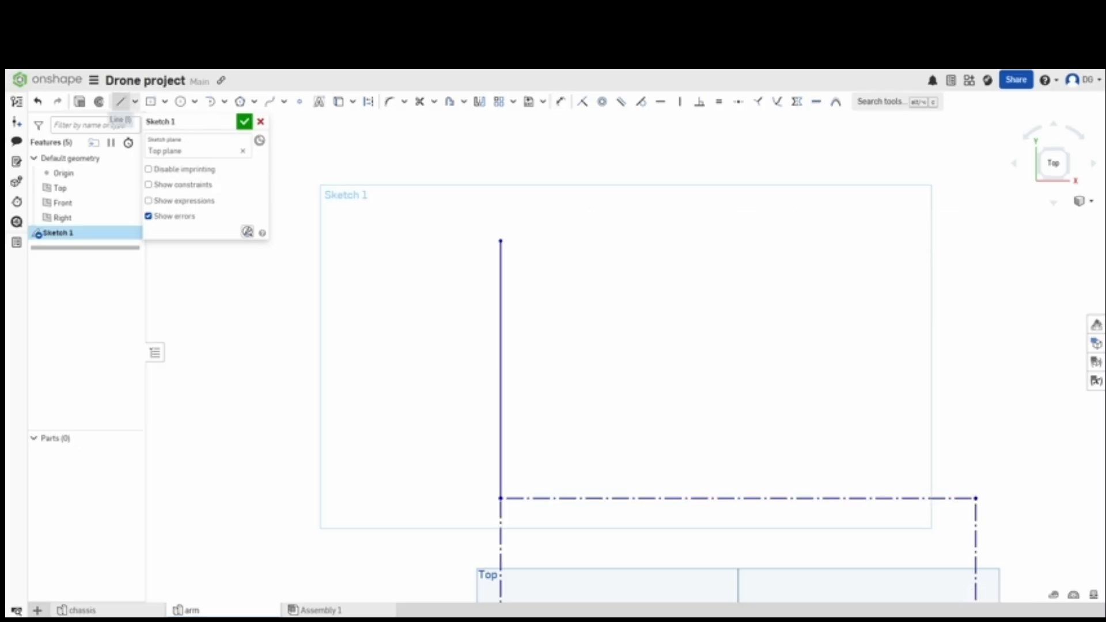
left_click(500, 241)
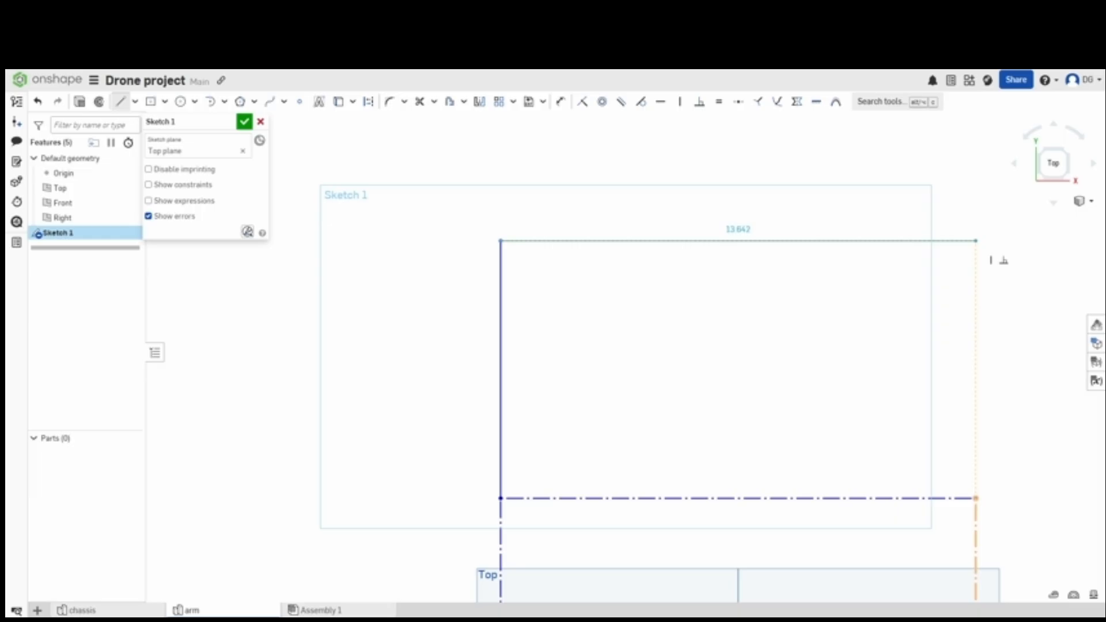
left_click(975, 240)
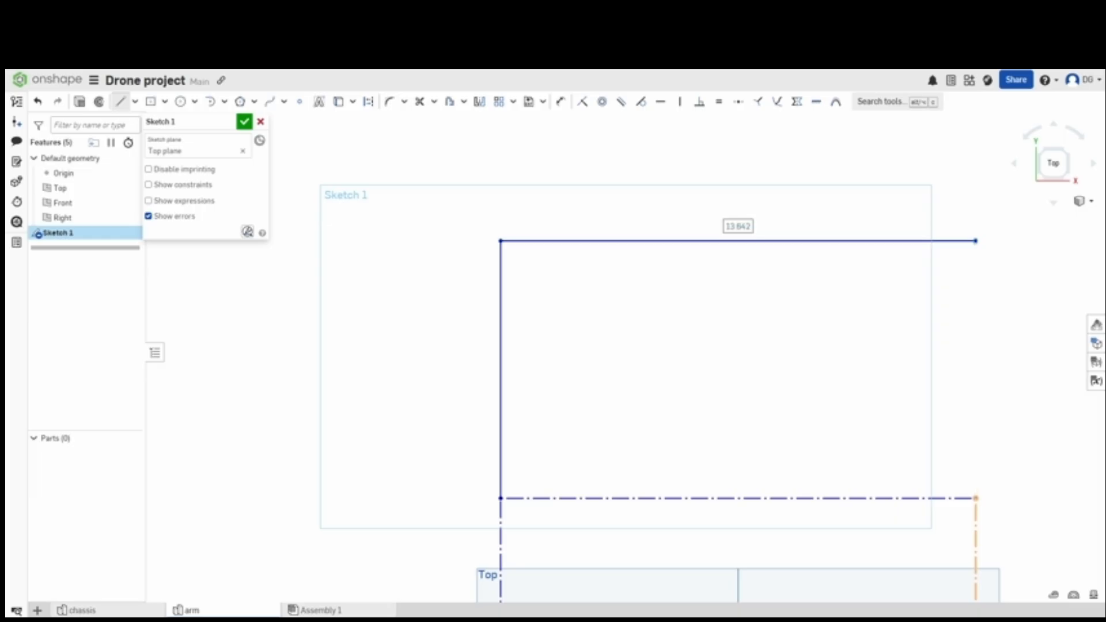
left_click(975, 498)
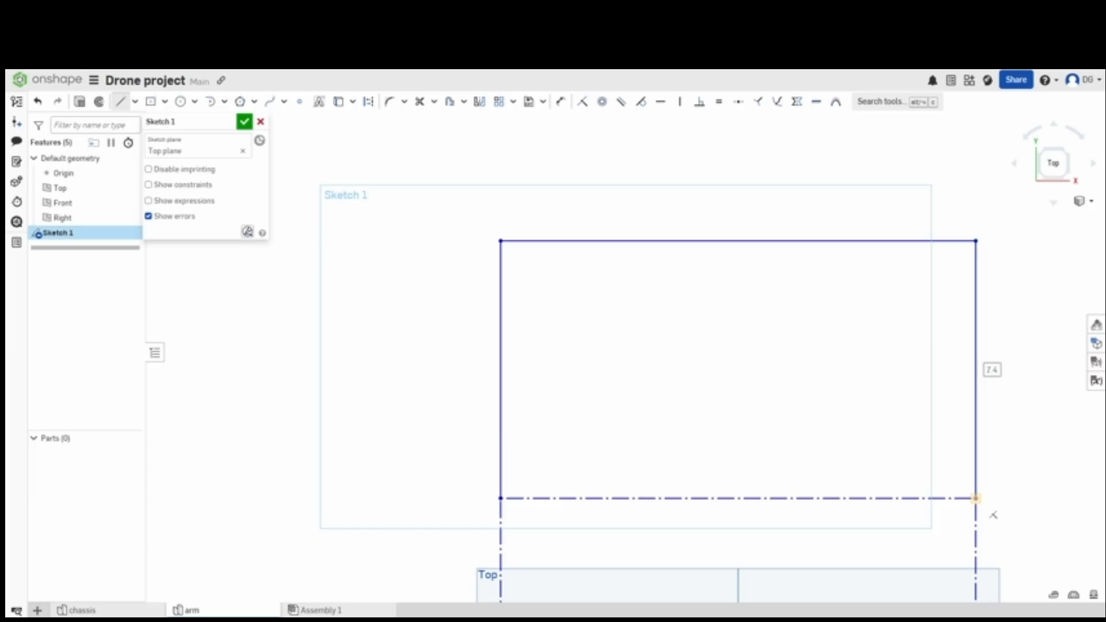
key("d")
left_click(975, 487)
left_click(955, 498)
key("Escape")
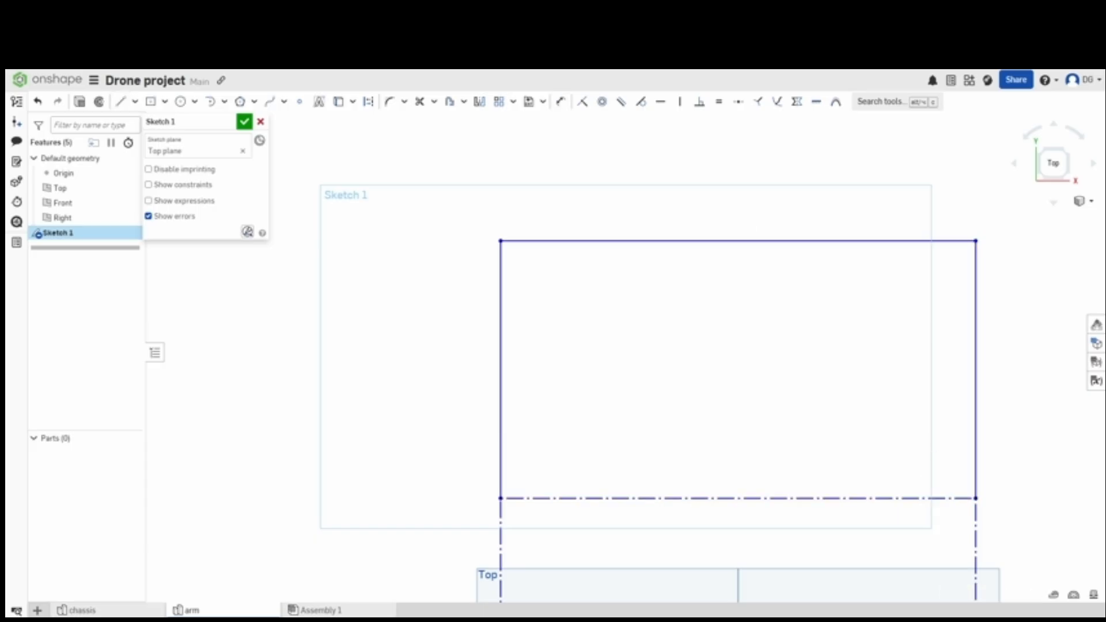
left_click(950, 241)
left_click(975, 272)
key("Escape")
Dimension the lengths of the upper horizontal line and the construction outline's horizontal line.
key("d")
left_click(928, 241)
left_click(894, 212)
key("Return")
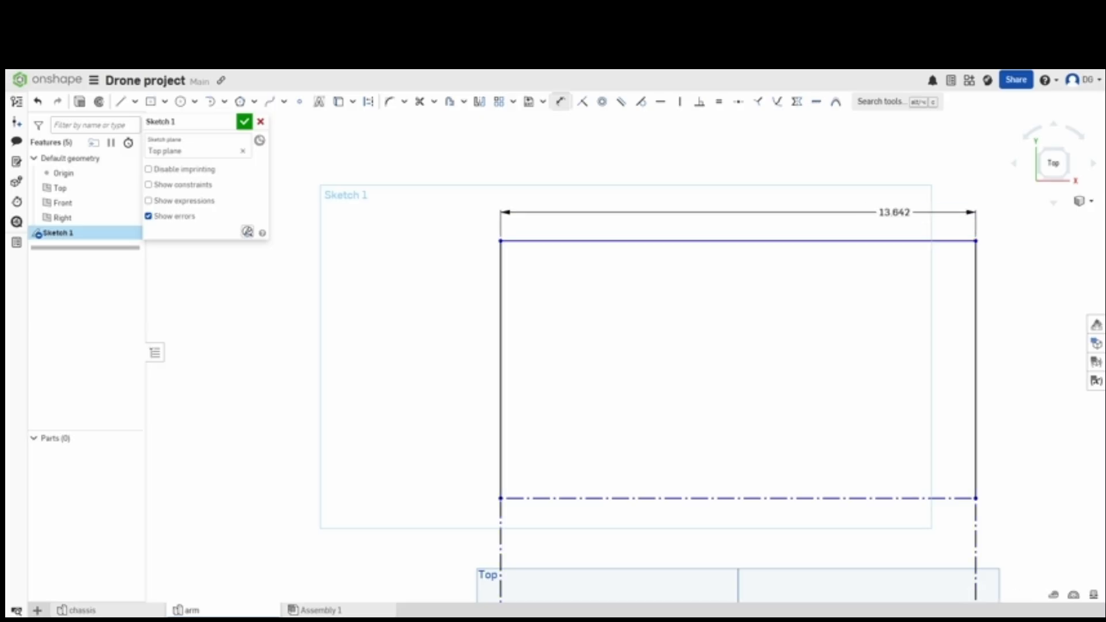
left_click(748, 498)
left_click(835, 469)
key("Return")
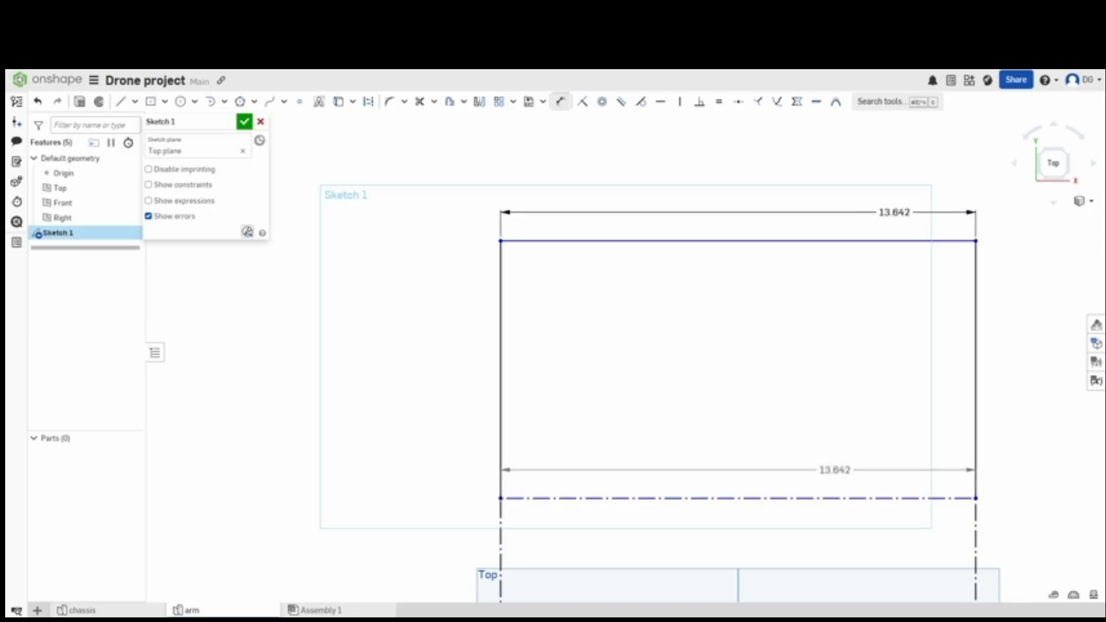
Delete the length dimensions of the upper horizontal line and the construction line.
key("Delete")
left_click(834, 469)
key("Delete")
left_click(975, 387)
key("Escape")
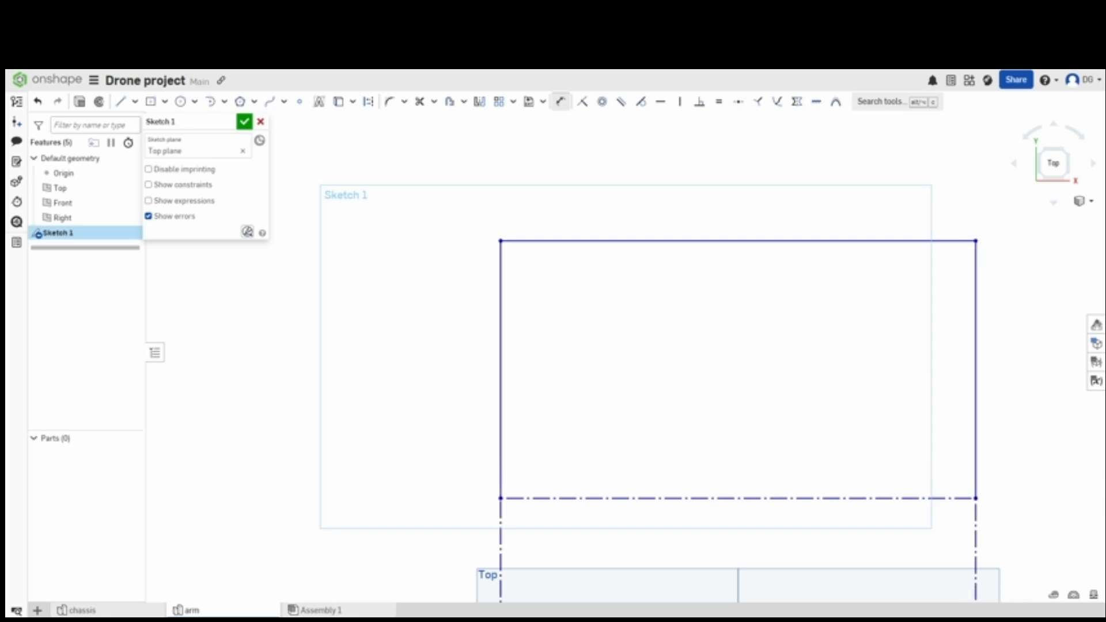
Delete the right vertical line and the upper horizontal line of the new outline.
left_click(975, 293)
key("Delete")
left_click(901, 241)
key("Delete")
Draw a horizontal line about 15.87 cm long from the upper end of the vertical line and set its length to 13 cm.
left_click(120, 101)
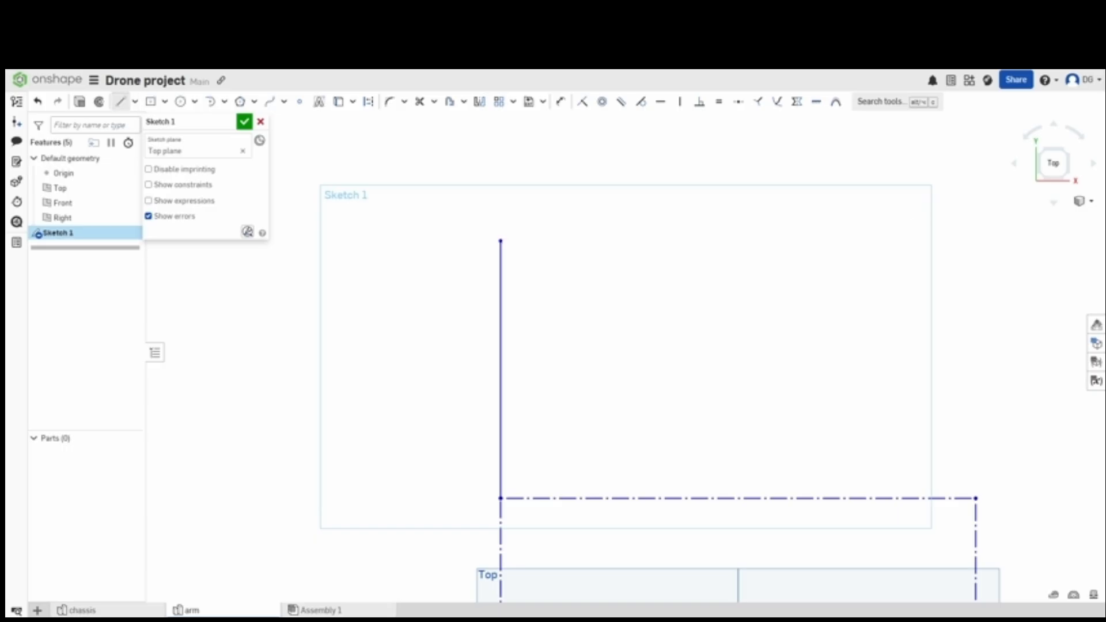
left_click(500, 241)
left_click(1053, 240)
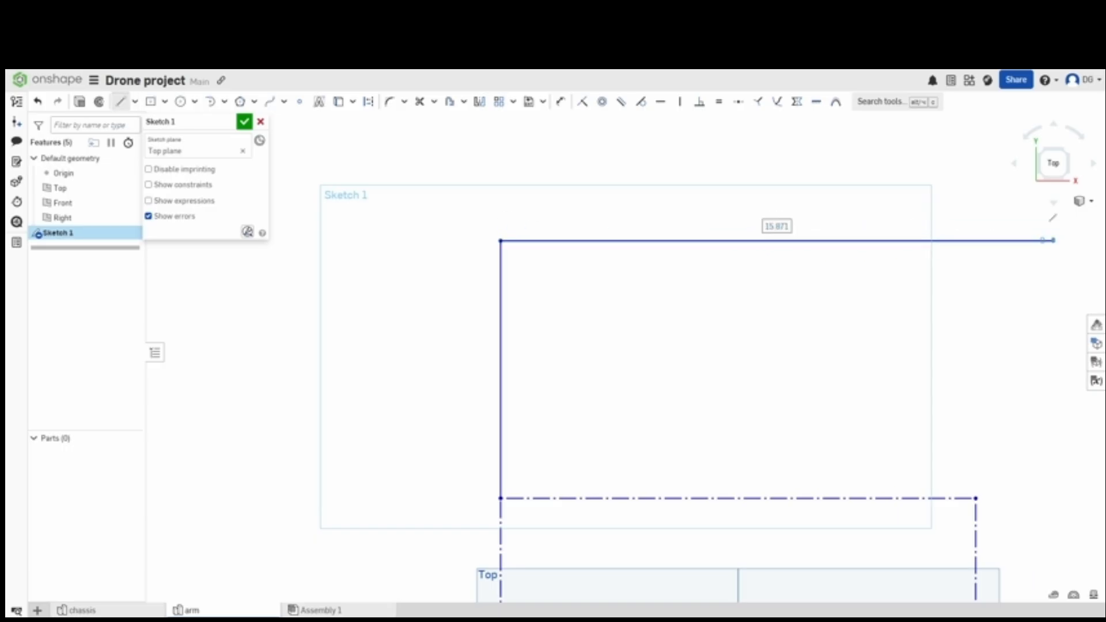
key("d")
left_click(760, 241)
left_click(783, 222)
type("13")
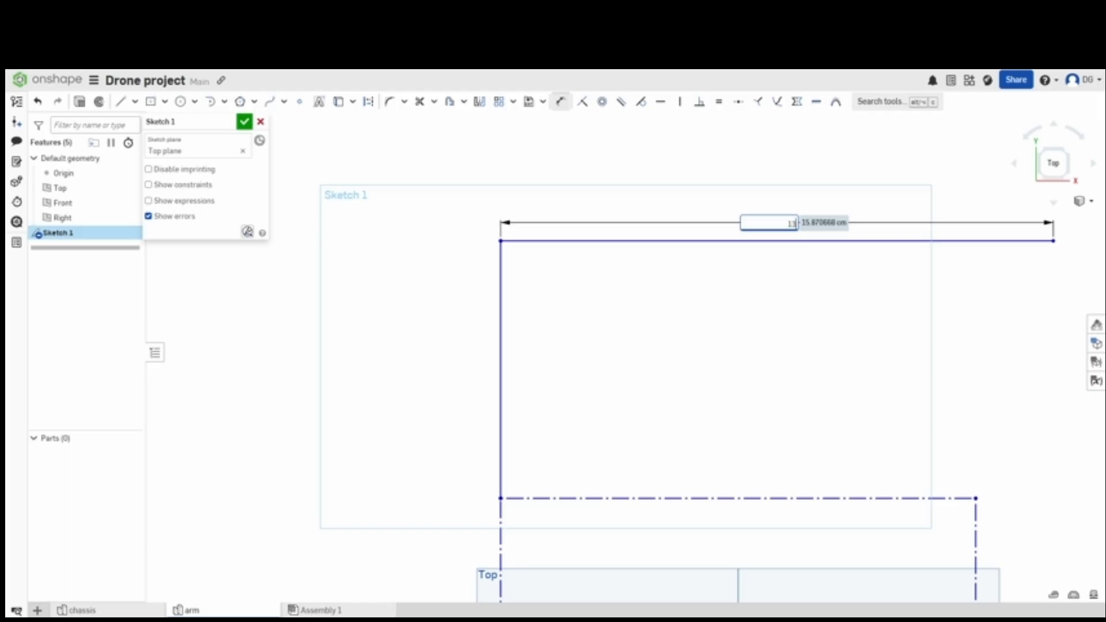
key("Return")
View the sketch straight from the top and try to start a line upward from the closed outline's upper-left corner.
key("shift+3")
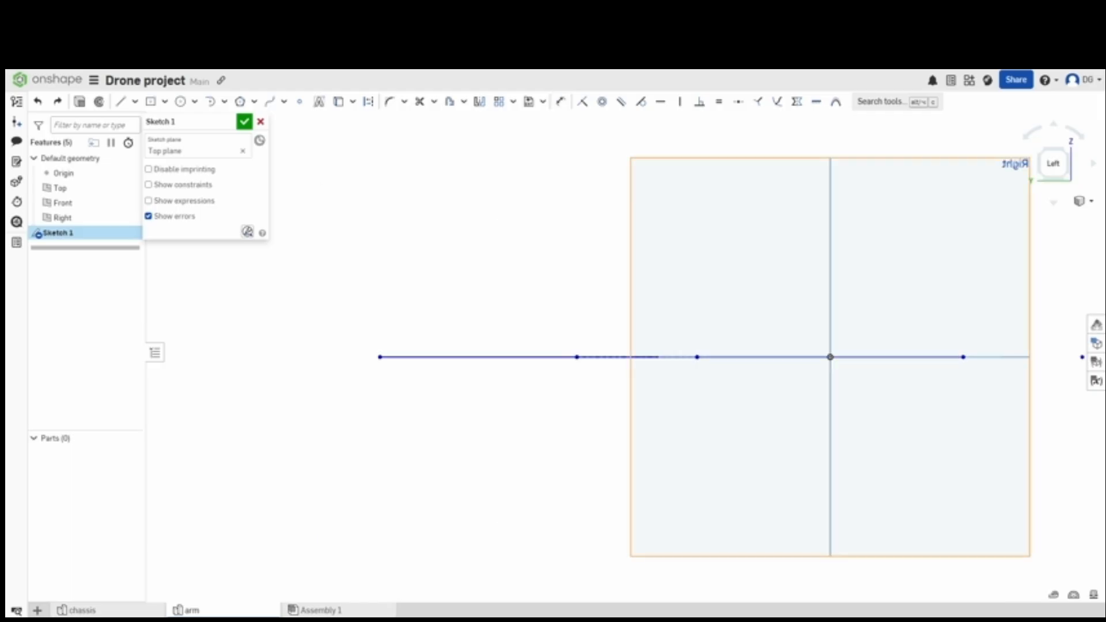
key("shift+5")
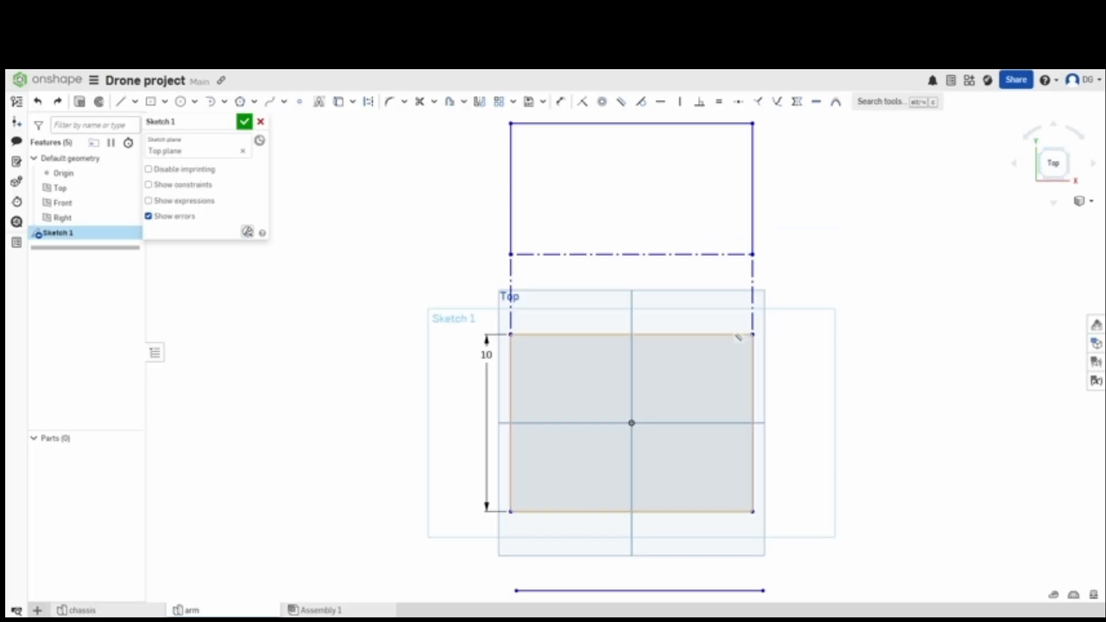
scroll(624, 152, "up", 4)
scroll(713, 297, "down", 4)
middle_click_drag(713, 297, 726, 444)
scroll(737, 443, "up", 1)
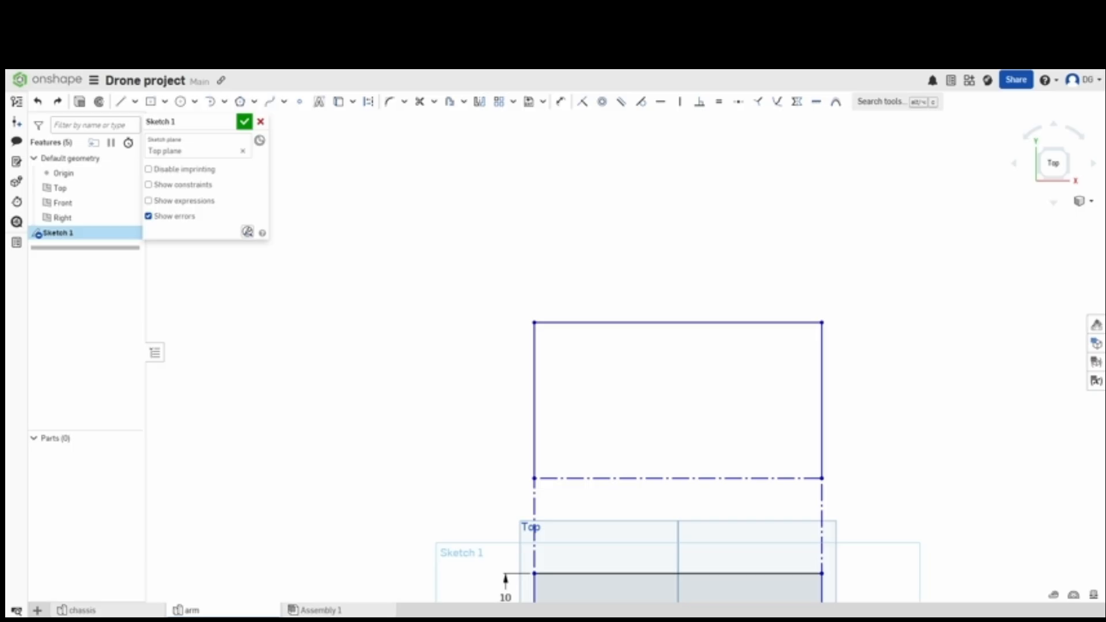
left_click(120, 101)
scroll(520, 339, "up", 4)
left_click(549, 303)
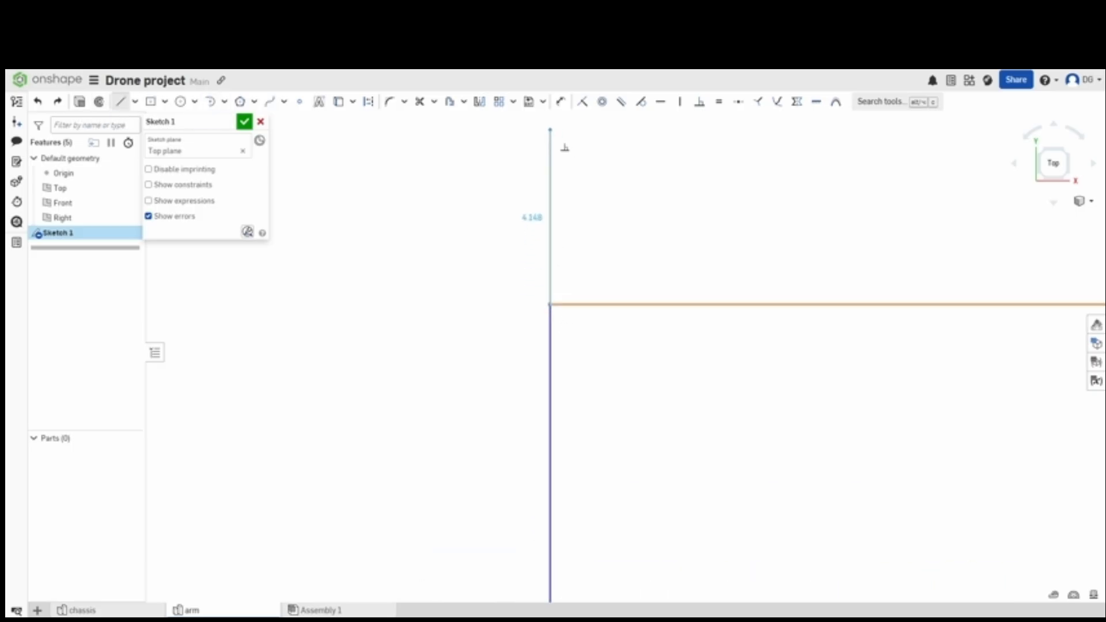
Try to draw a tangent arc from the upper-left corner of the closed outline, alternating between the Line and Arc tools.
key("a")
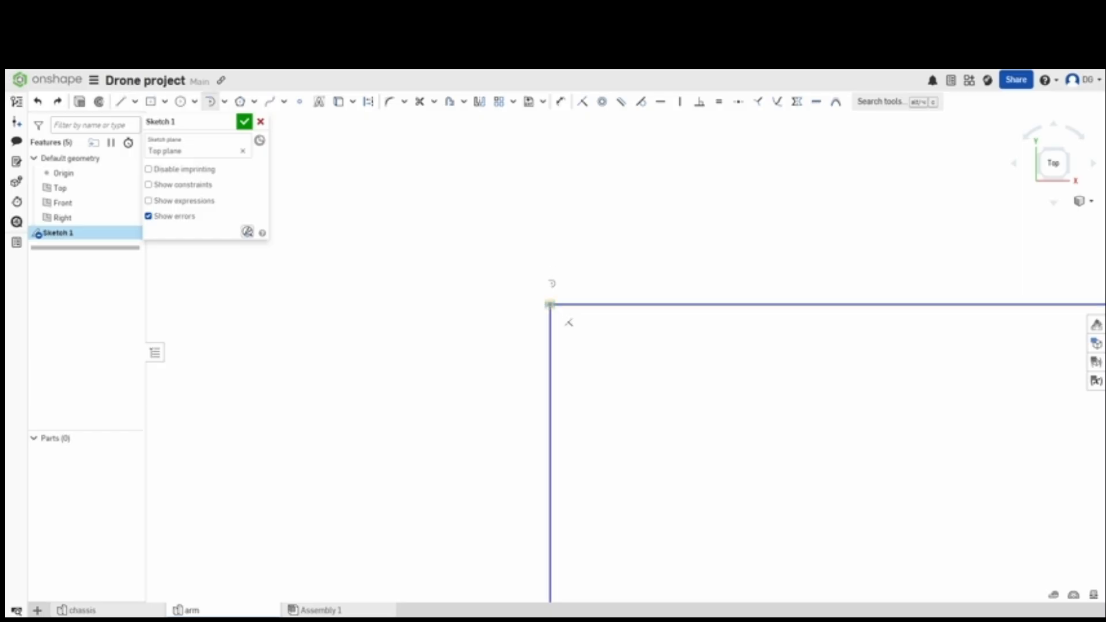
left_click(549, 303)
key("l")
left_click(549, 303)
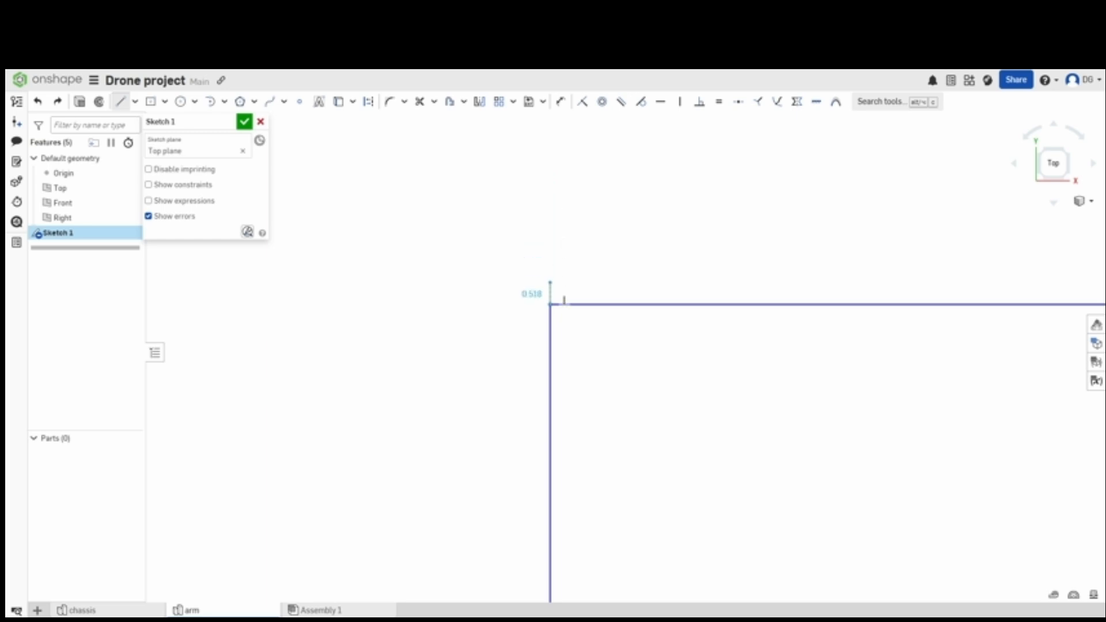
key("a")
left_click(550, 303)
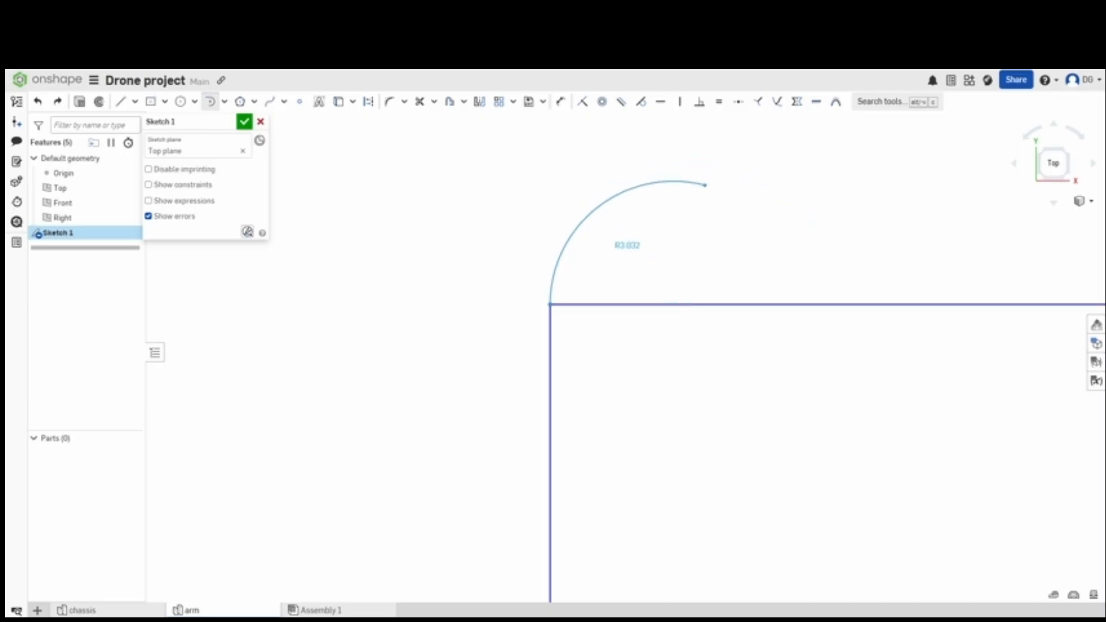
key("l")
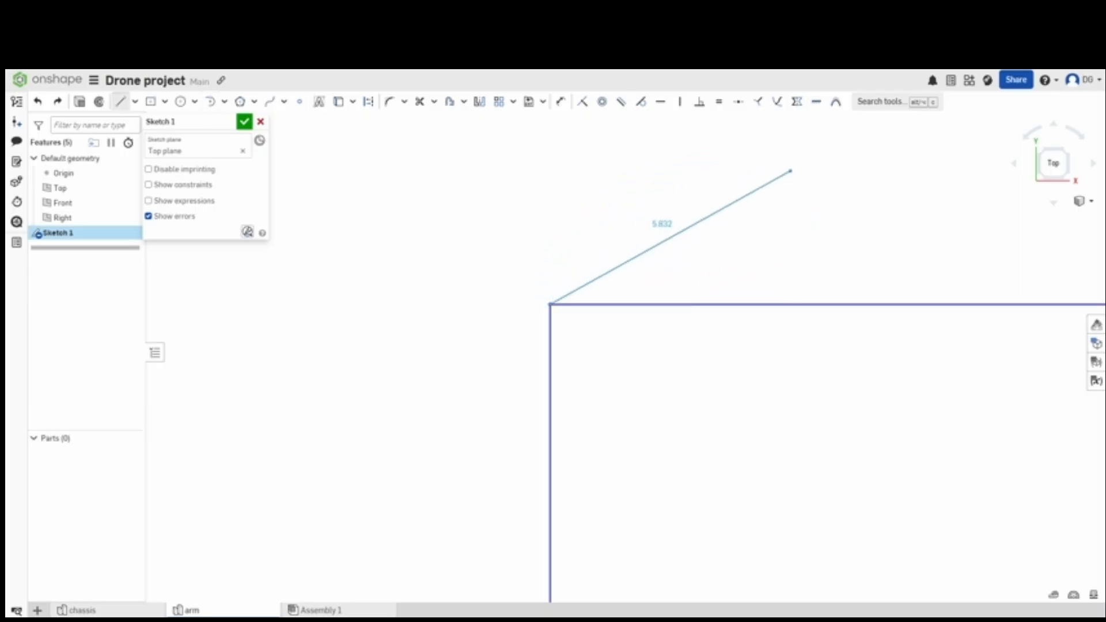
key("a")
left_click(550, 303)
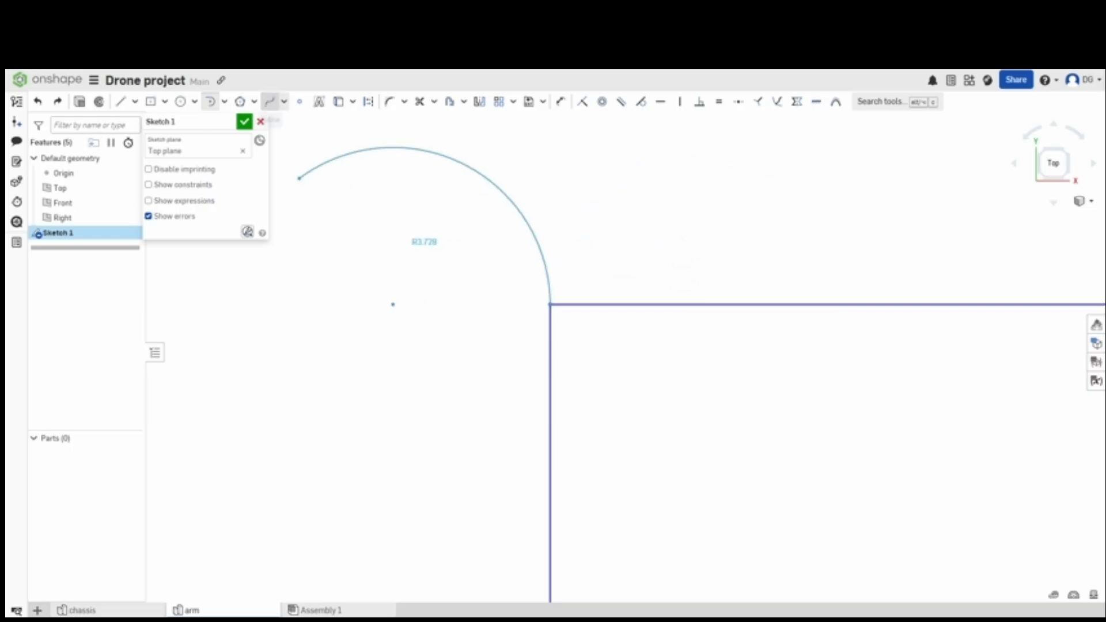
key("Escape")
Cancel the editing of Sketch 1, discarding its changes.
scroll(643, 260, "down", 5)
middle_click_drag(643, 260, 516, 207)
key("Escape")
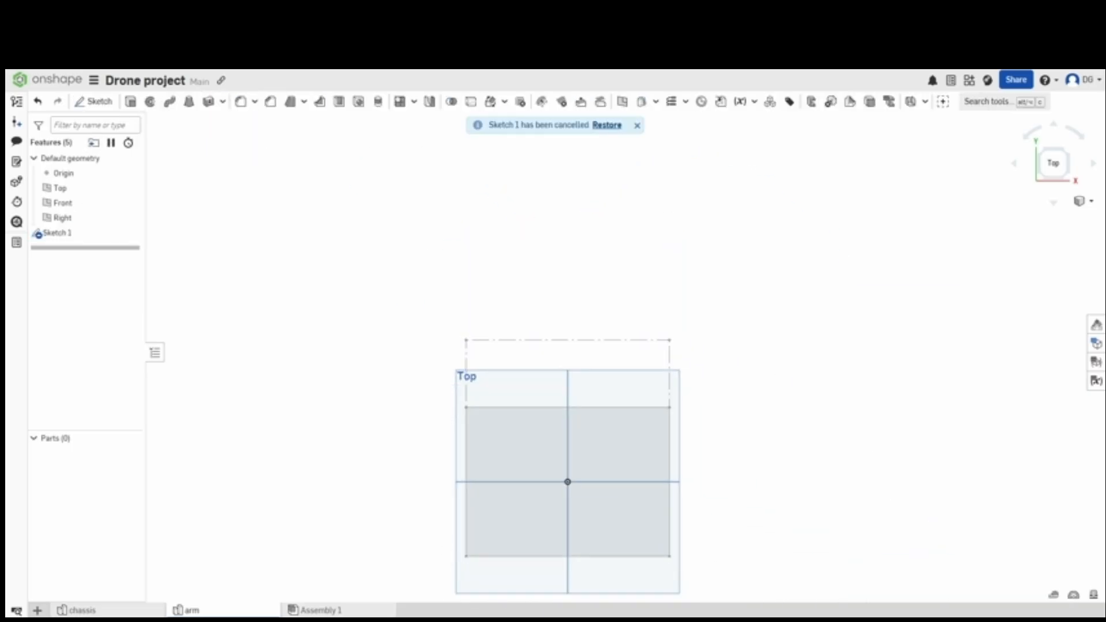